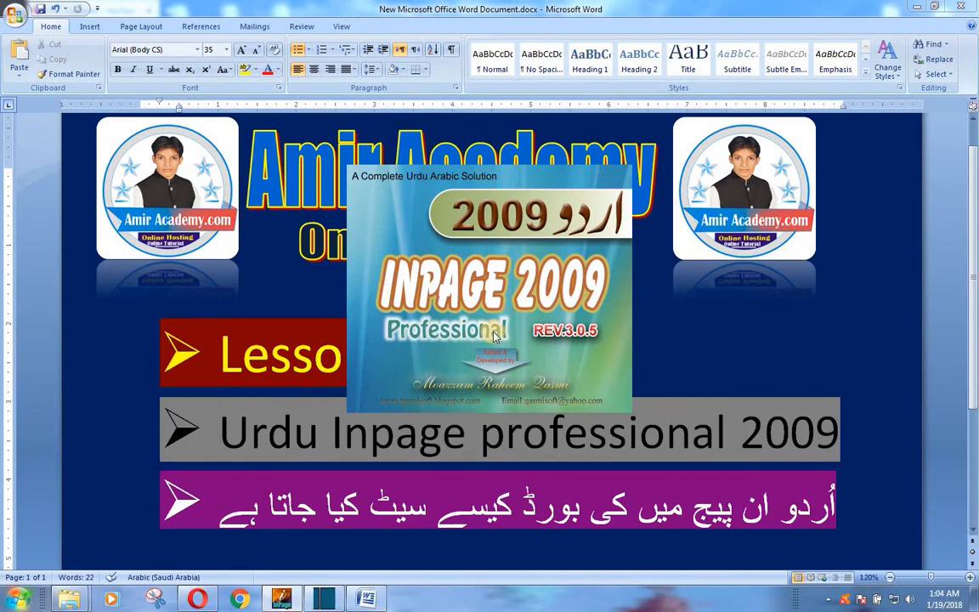
Dismiss the InPage startup screen and registry warning, and maximize the InPage window
left_click(520, 308)
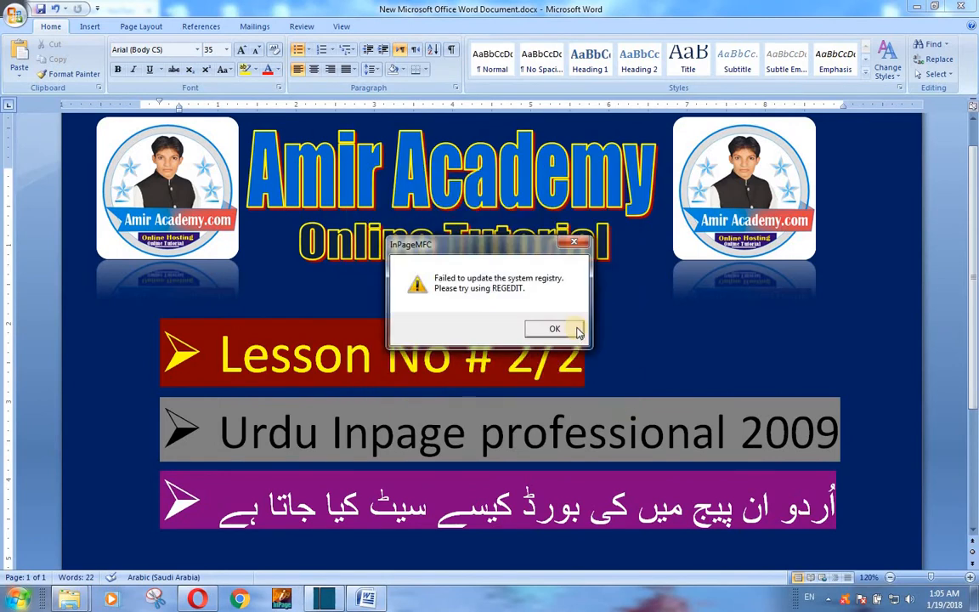
left_click(576, 331)
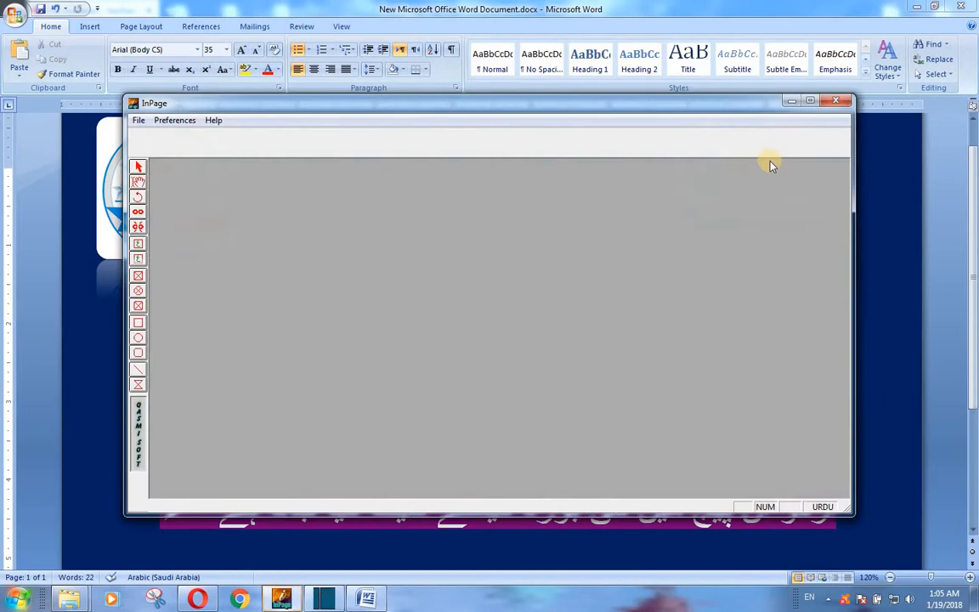
left_click(812, 102)
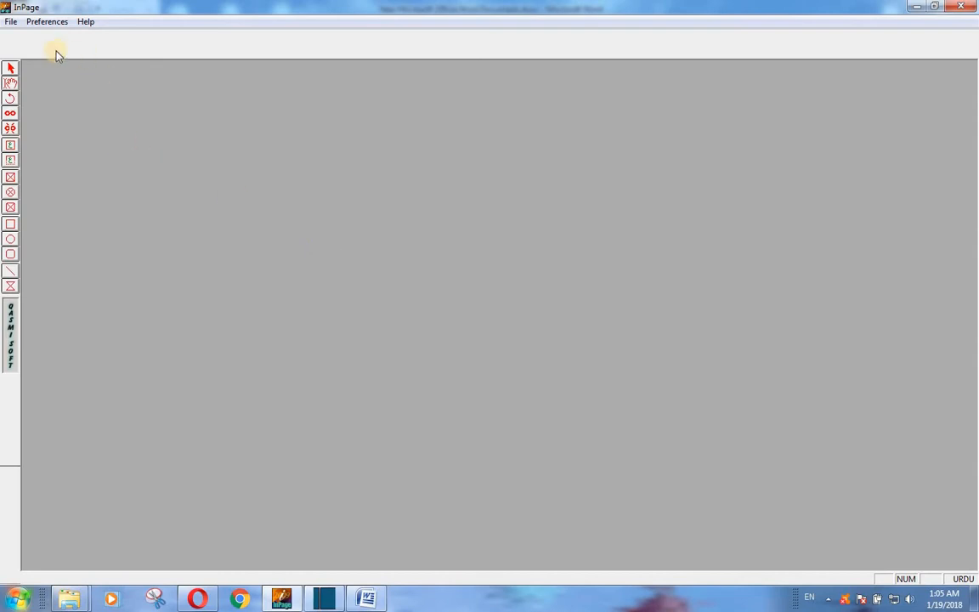
Create a new one-page A4 portrait document with right-to-left direction and an automatic text box
left_click(10, 22)
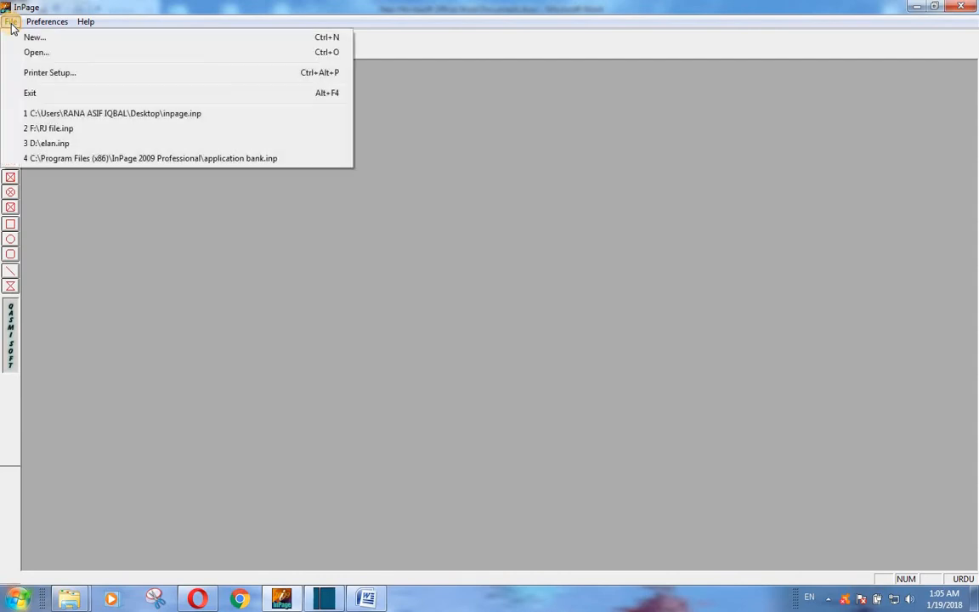
left_click(31, 37)
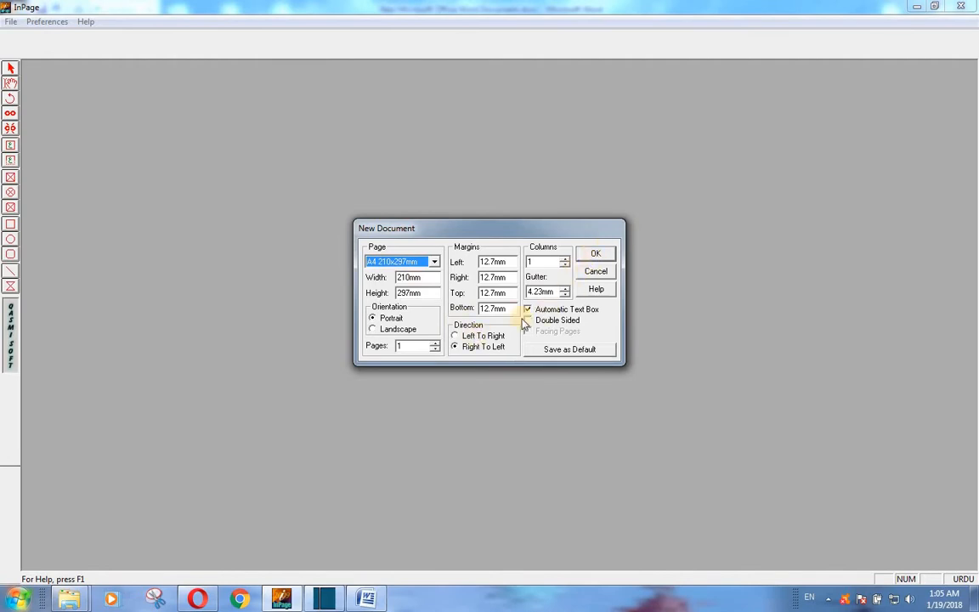
left_click(595, 256)
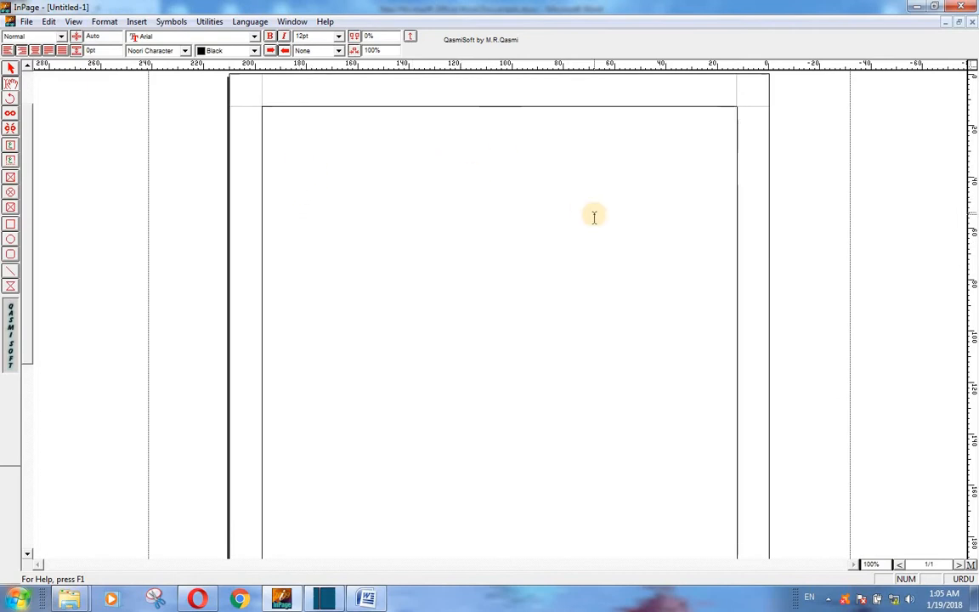
Open the keyboard preferences and try selecting the Arabic and User Defined Keyboard 5 layouts
left_click(50, 23)
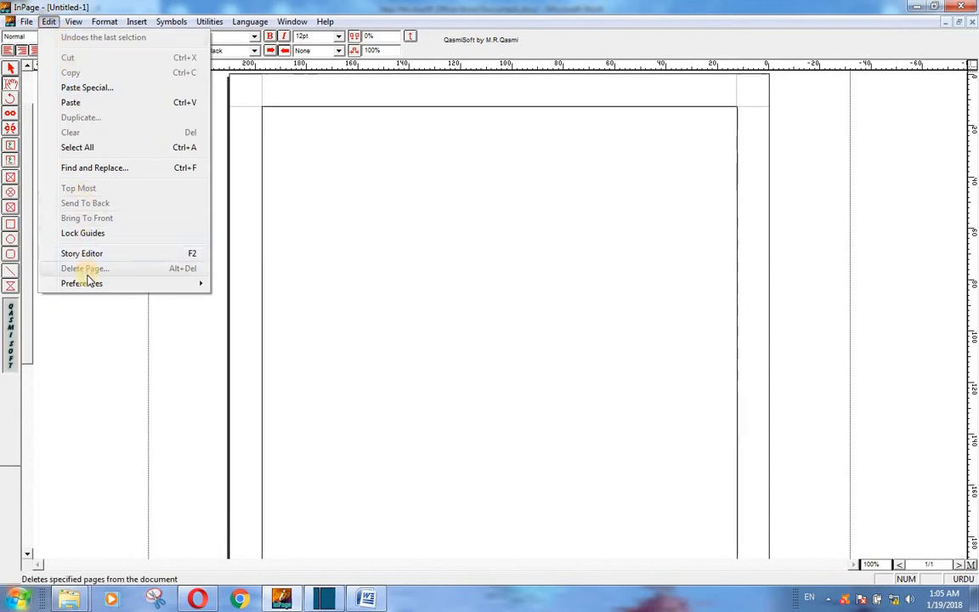
mouse_move(89, 286)
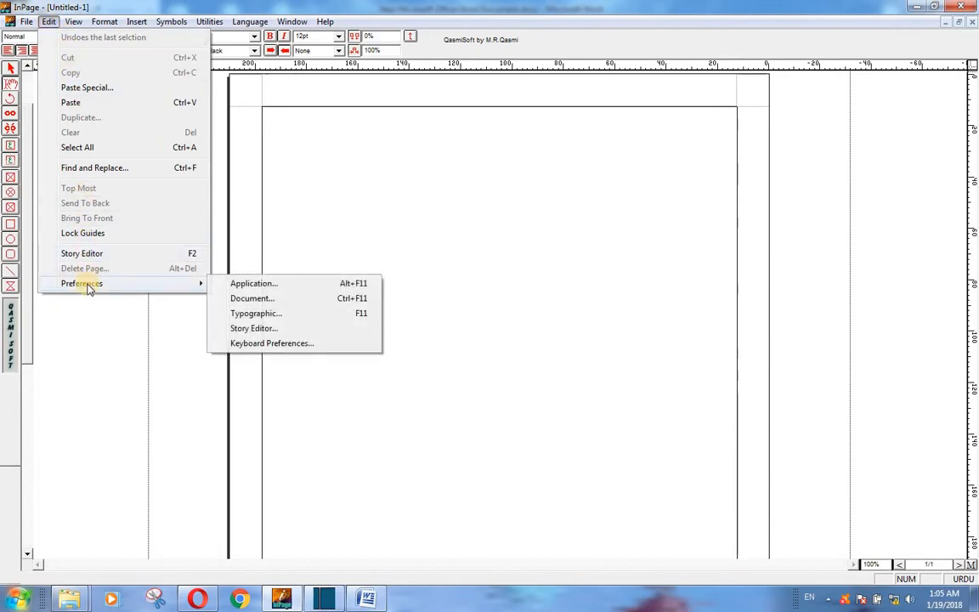
left_click(297, 344)
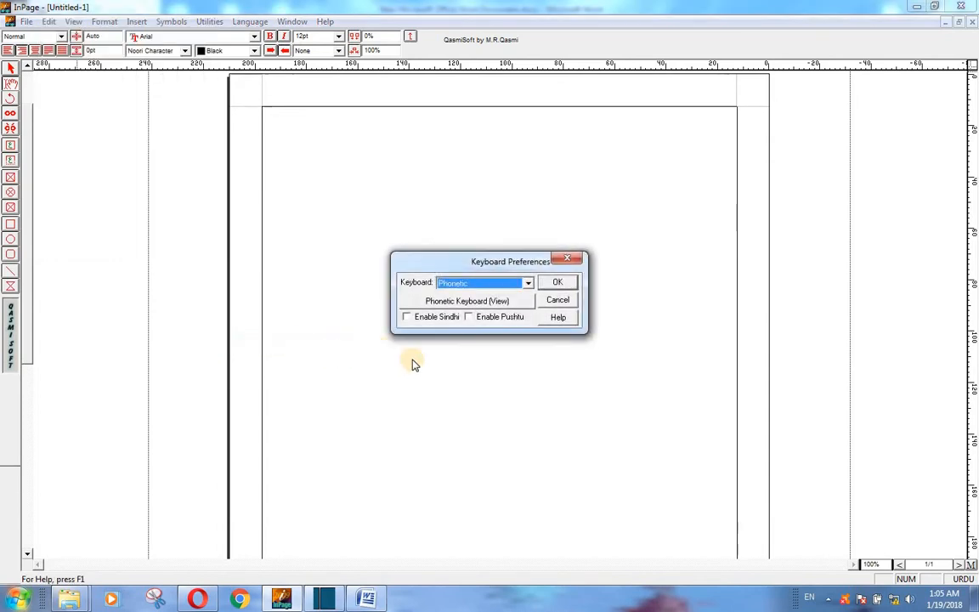
left_click(527, 283)
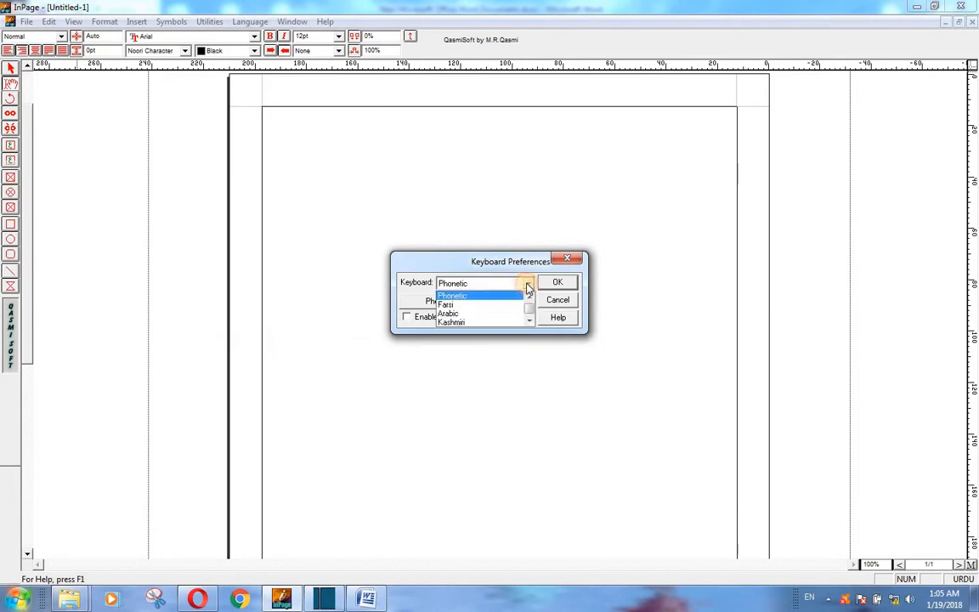
left_click(468, 314)
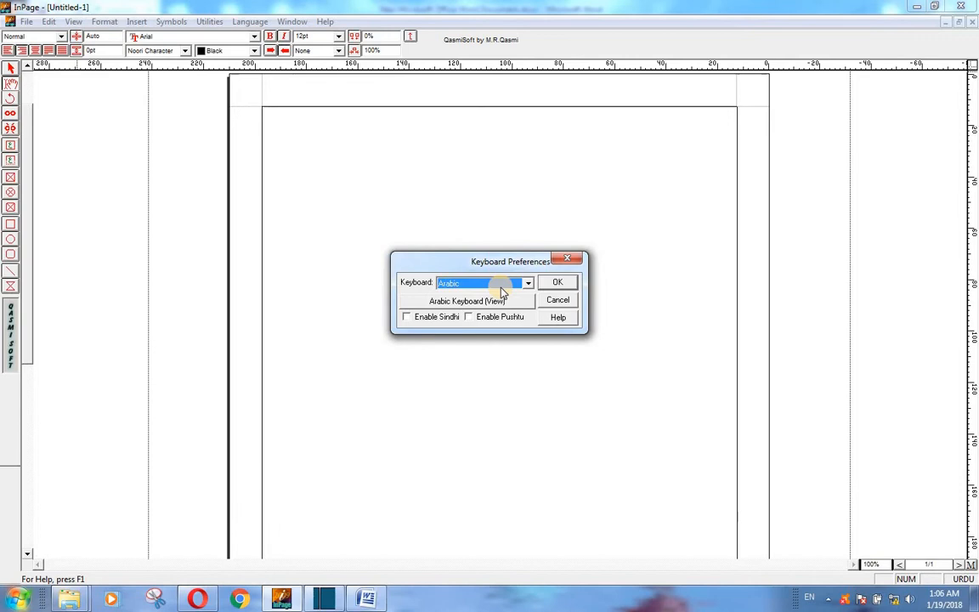
left_click(528, 283)
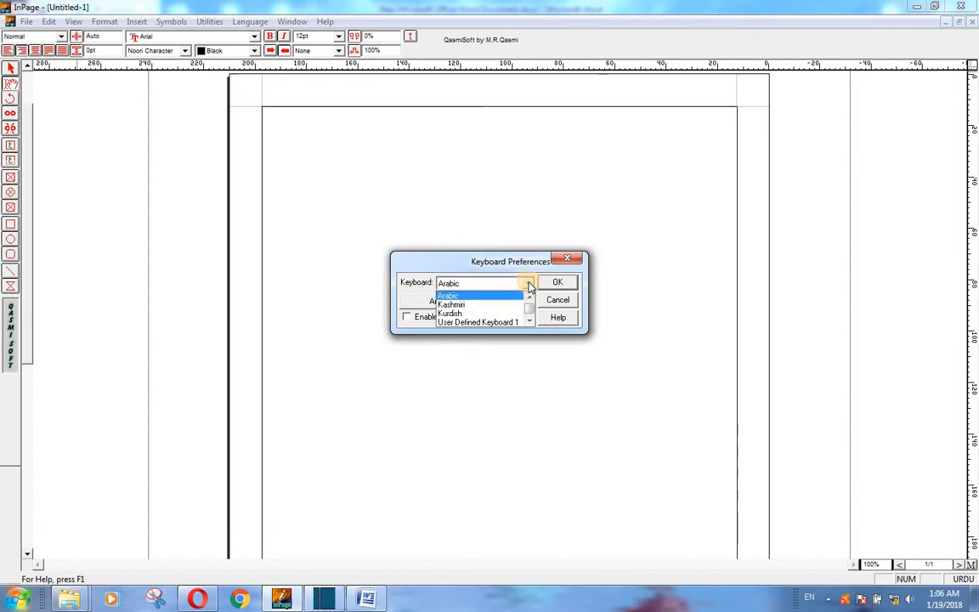
scroll(476, 312, "down", 2)
left_click(469, 306)
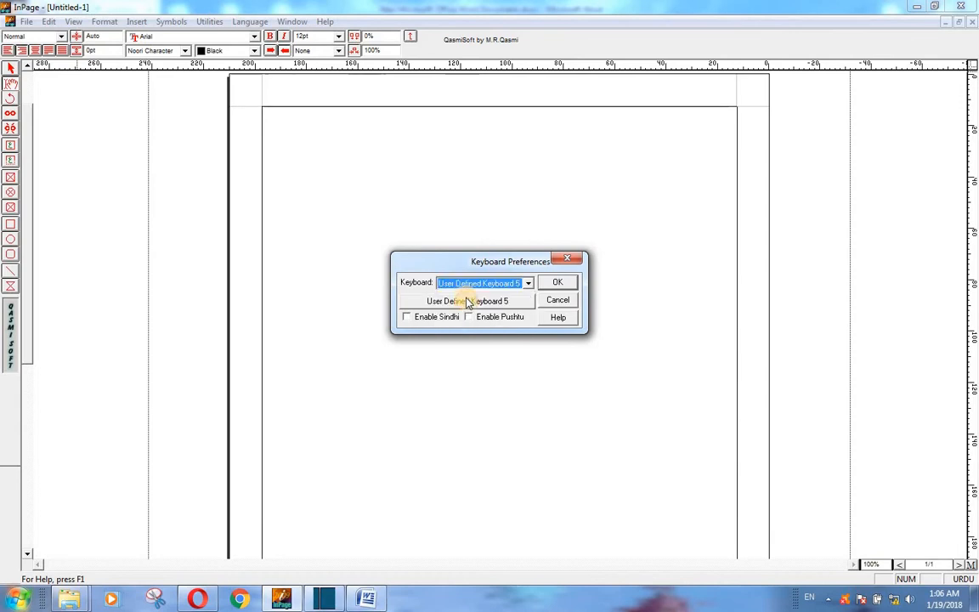
Choose the Muqtadra keyboard layout and apply it
left_click(527, 283)
scroll(459, 302, "up", 5)
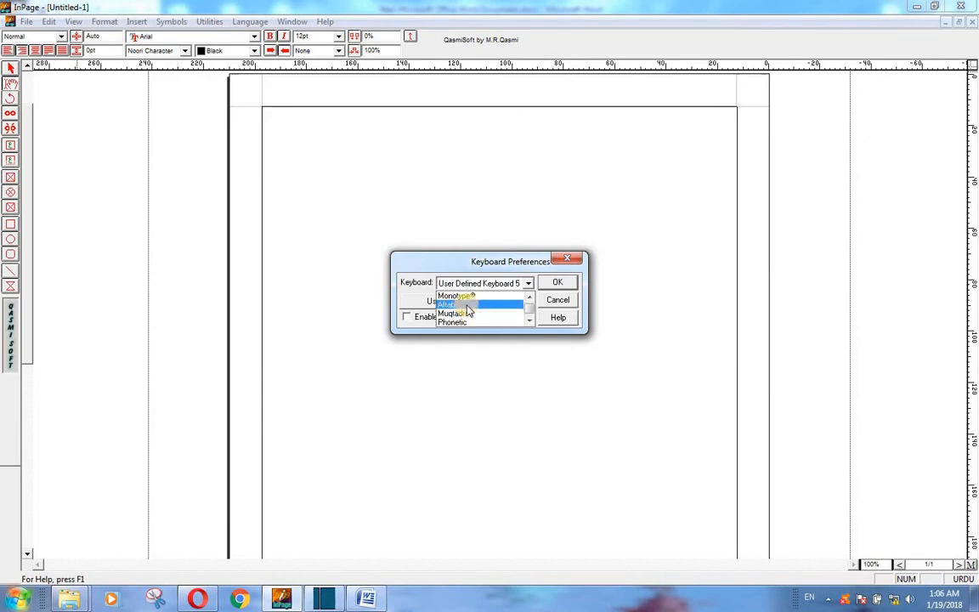
left_click(464, 313)
left_click(557, 283)
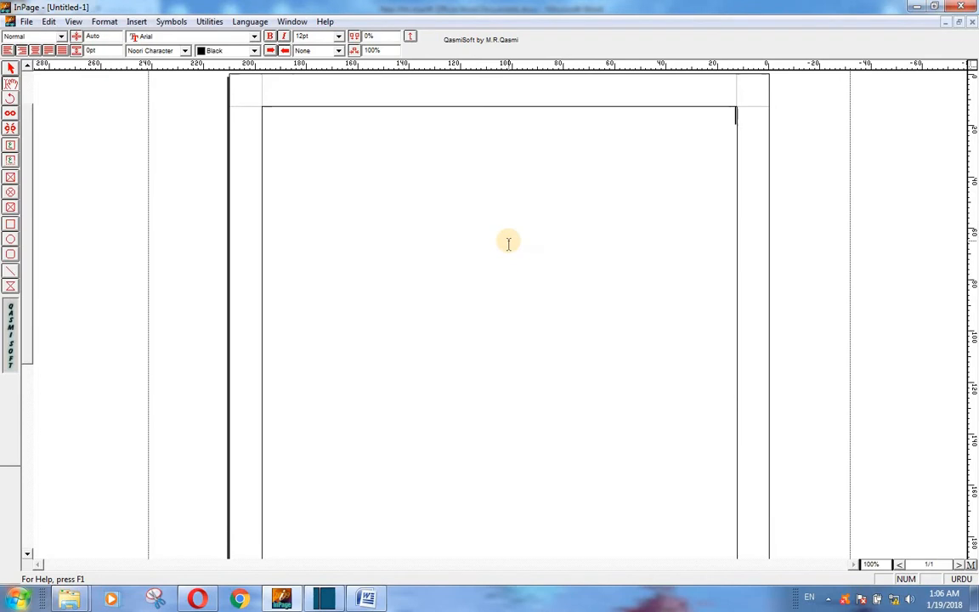
Enter the letter س on the page and set its font size to 72 pt
type("ے")
left_click_drag(743, 127, 721, 126)
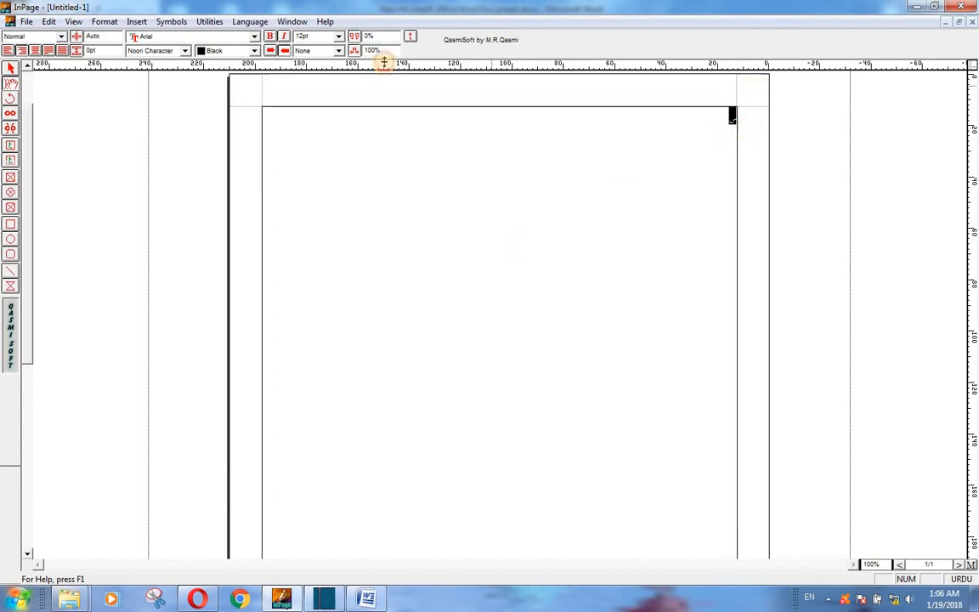
left_click(338, 38)
left_click(316, 123)
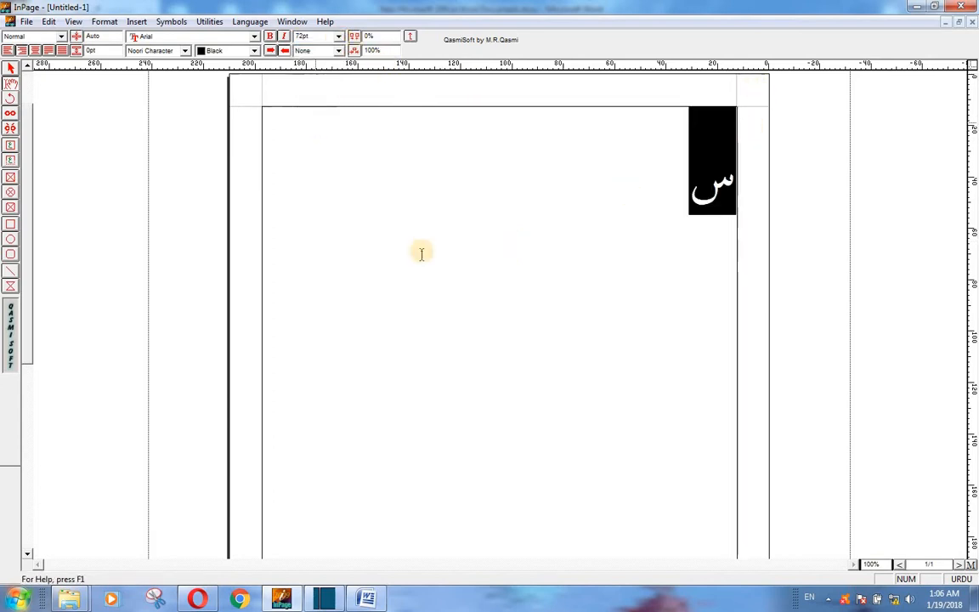
left_click(685, 239)
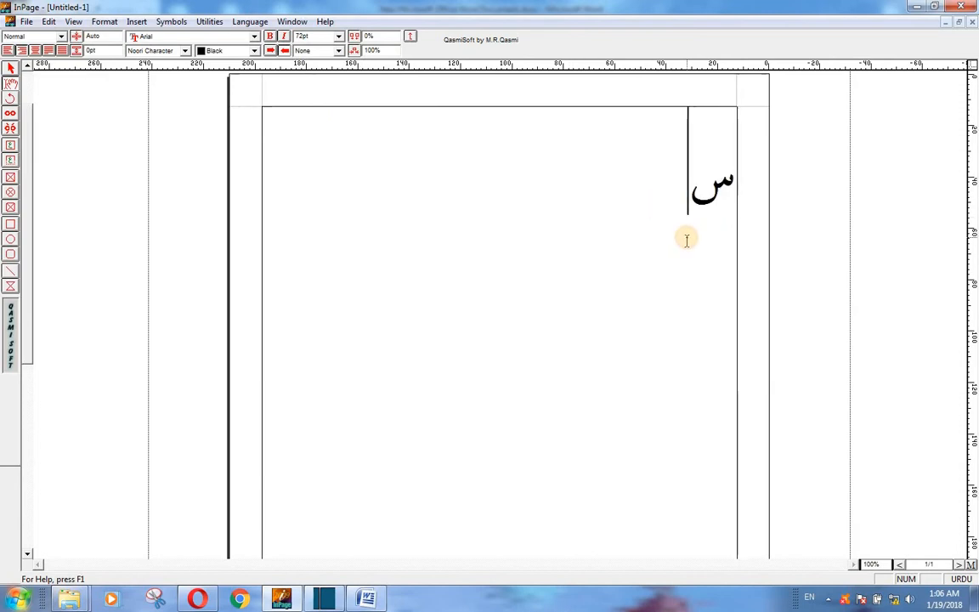
Test the Muqtadra layout by entering and deleting single letters such as ش, ب, ج and س, leaving the page empty
type("ش")
key("BackSpace")
type("ب")
key("BackSpace")
key("BackSpace")
type("ج")
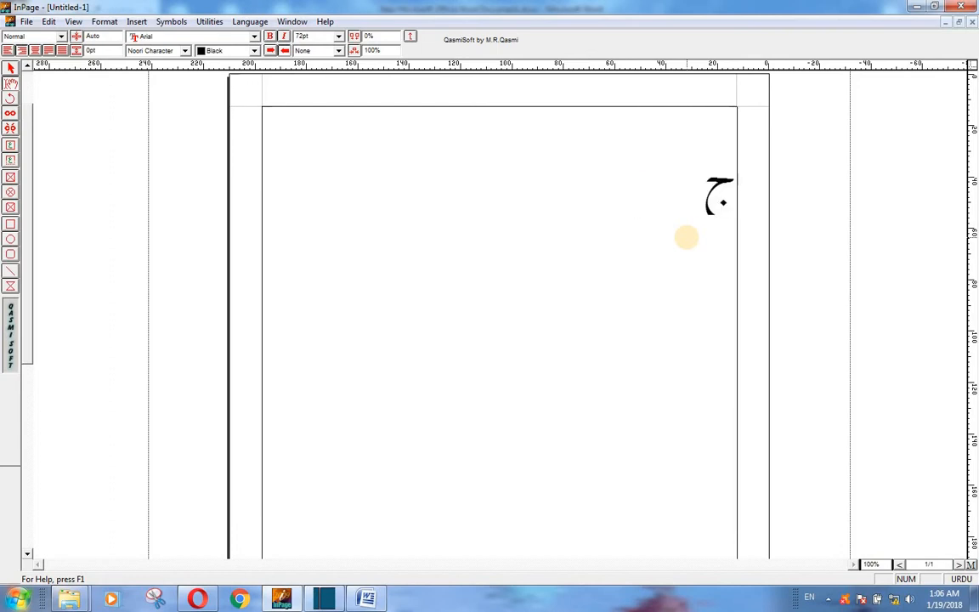
key("BackSpace")
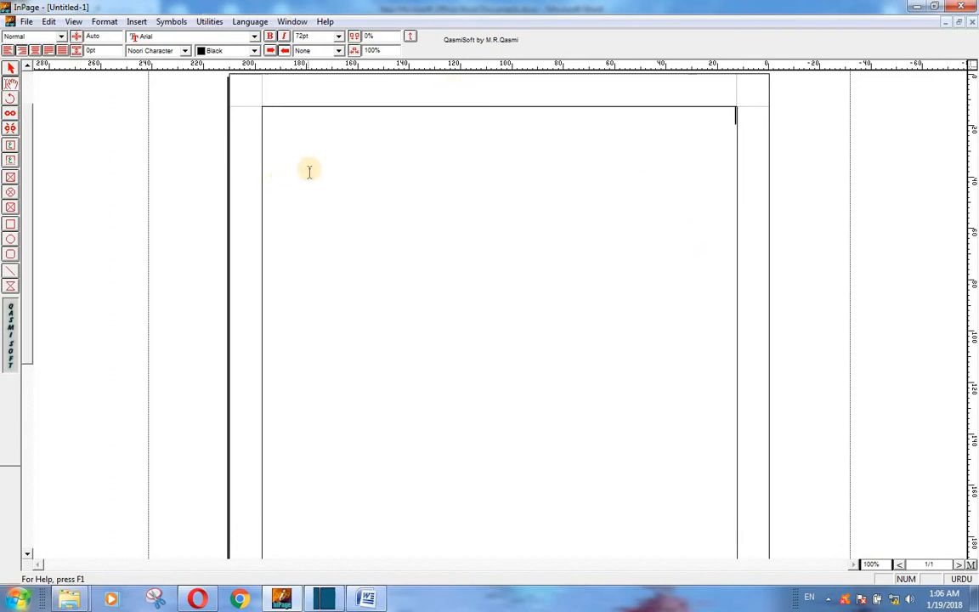
type("س")
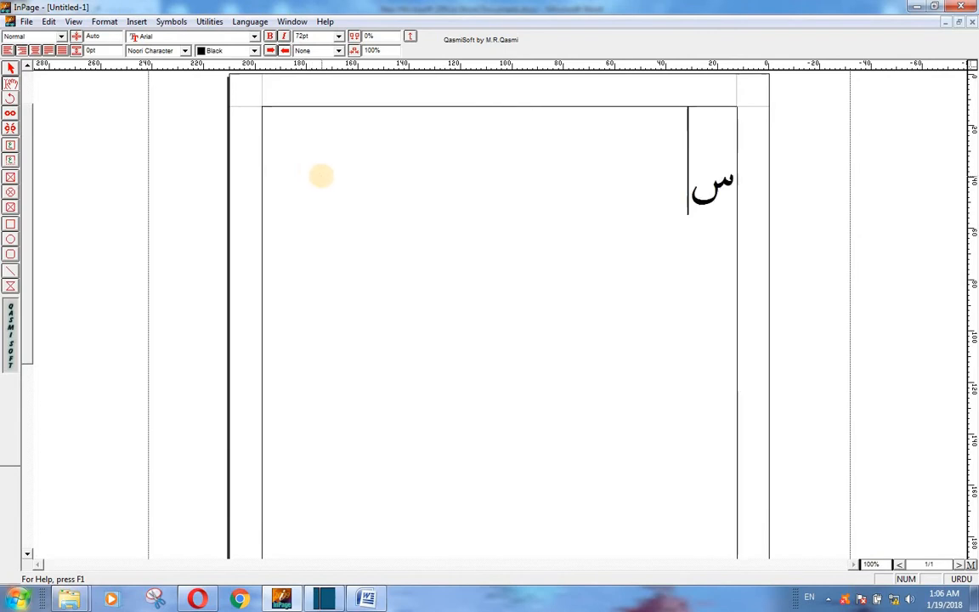
left_click_drag(734, 202, 485, 212)
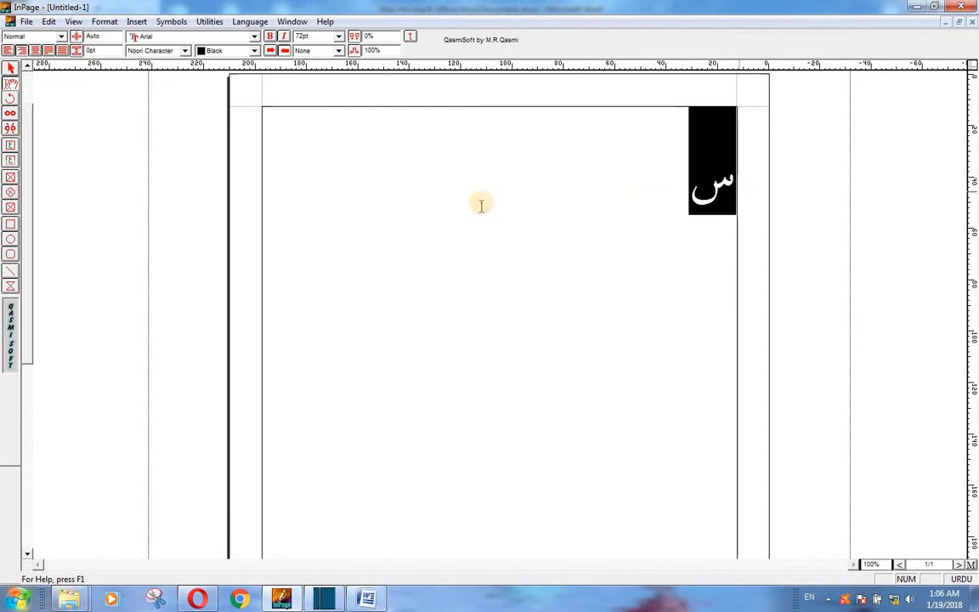
key("Delete")
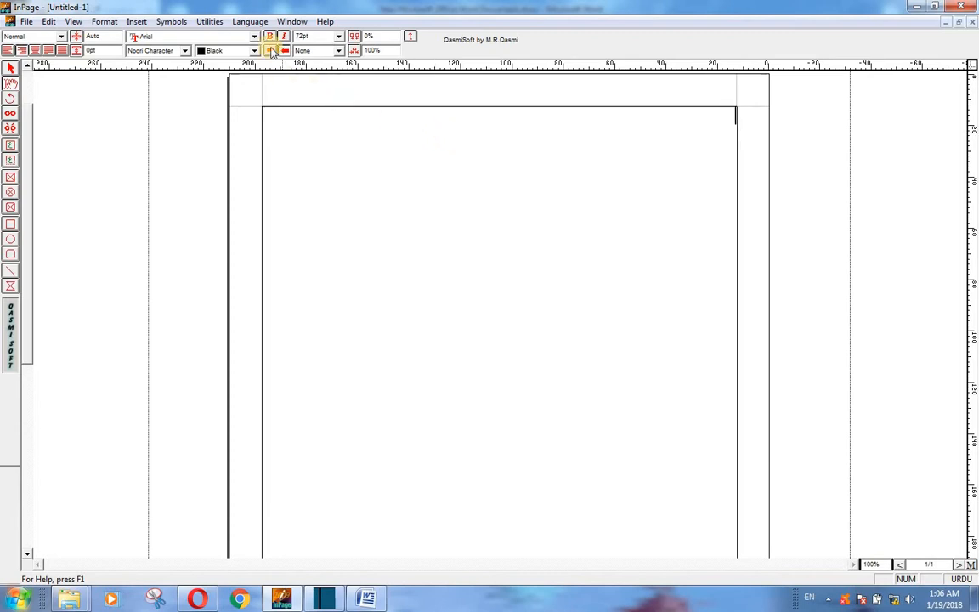
Select the Phonetic layout in the keyboard preferences
left_click(48, 21)
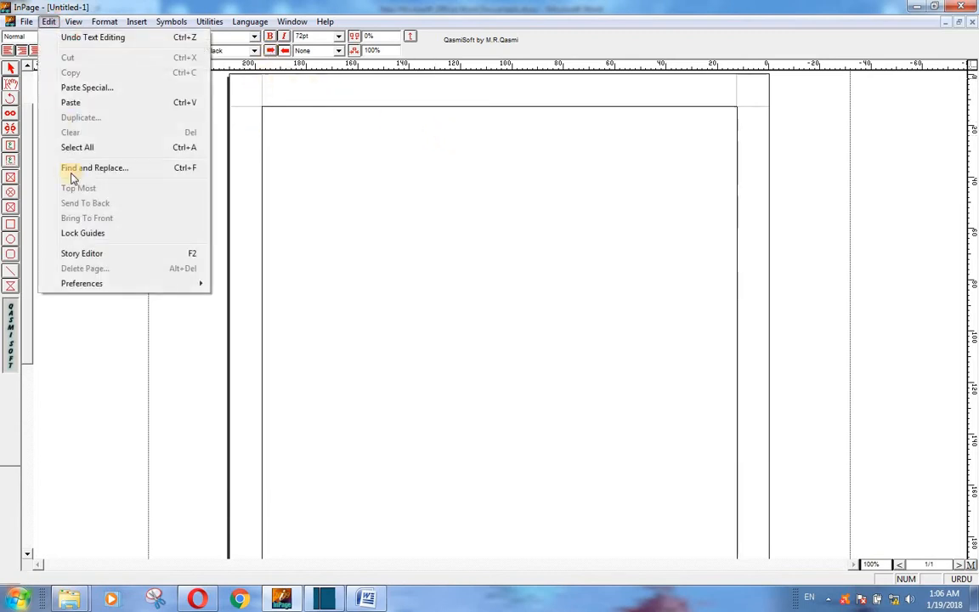
mouse_move(85, 286)
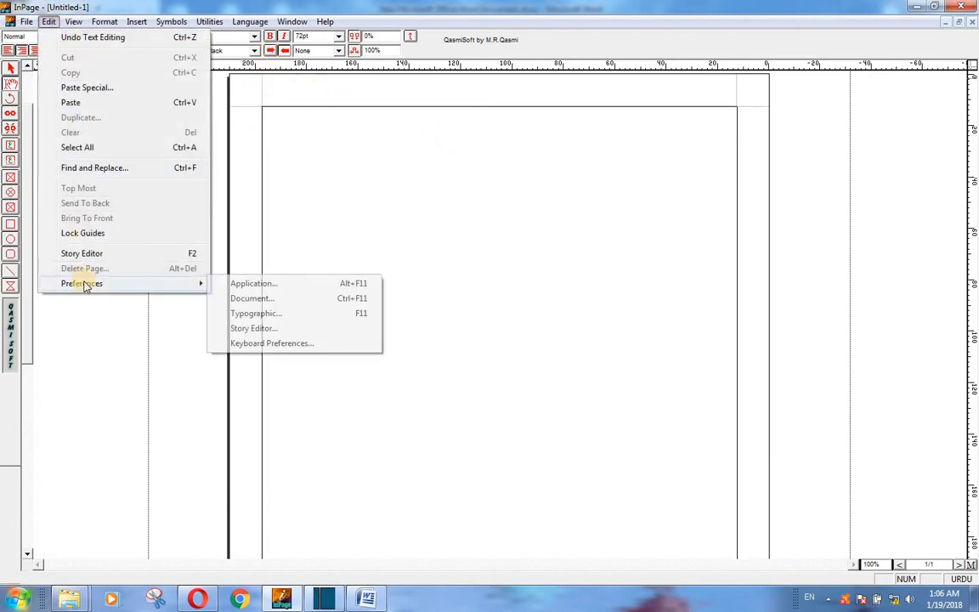
left_click(276, 344)
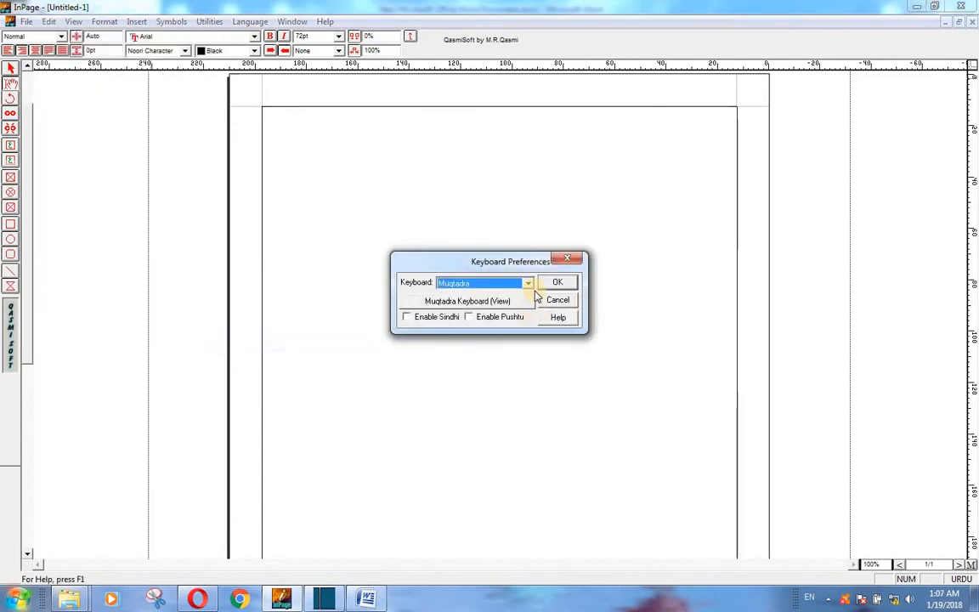
left_click(528, 283)
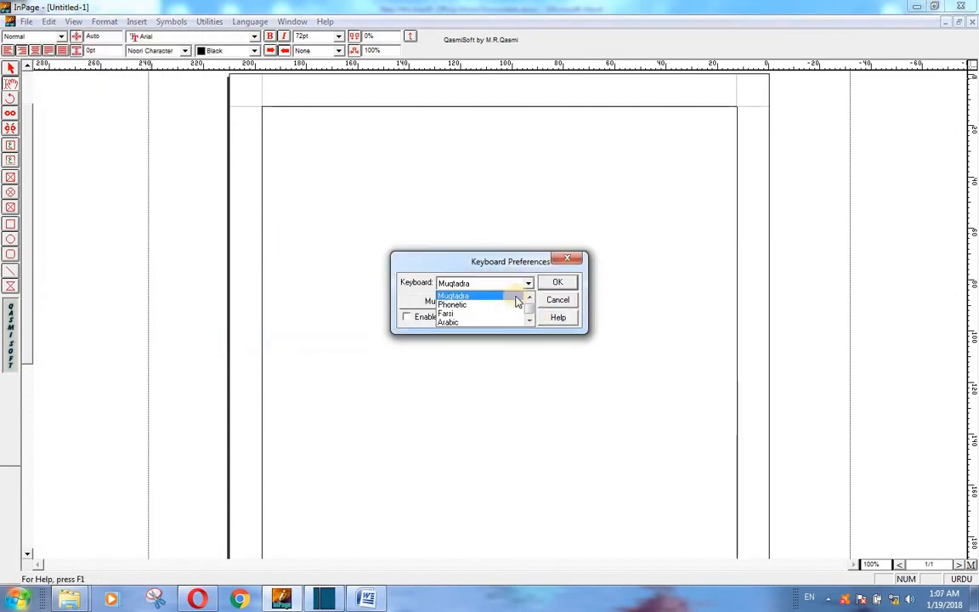
left_click(473, 305)
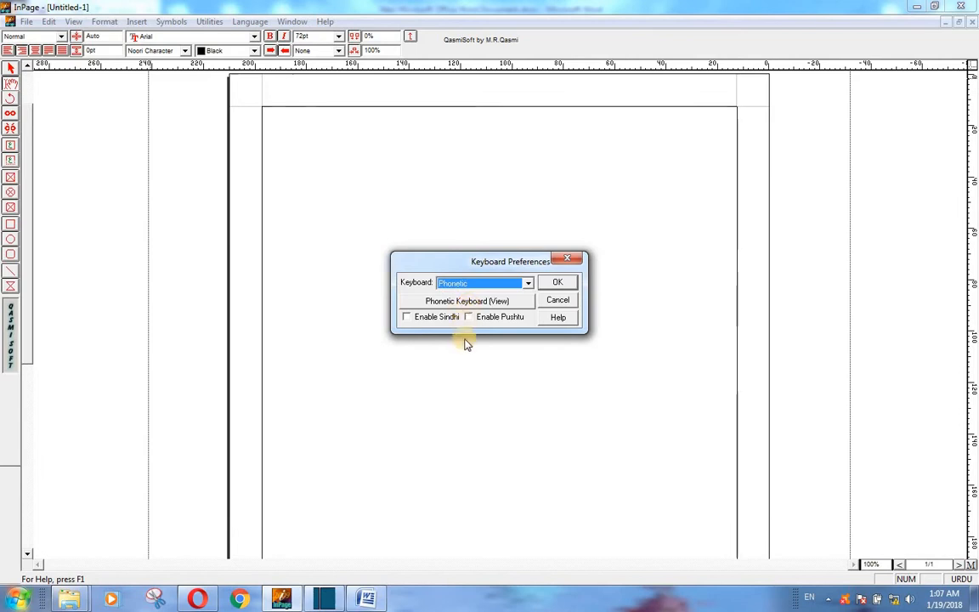
View the Phonetic keyboard's character map, close it and apply the Phonetic layout
left_click(506, 303)
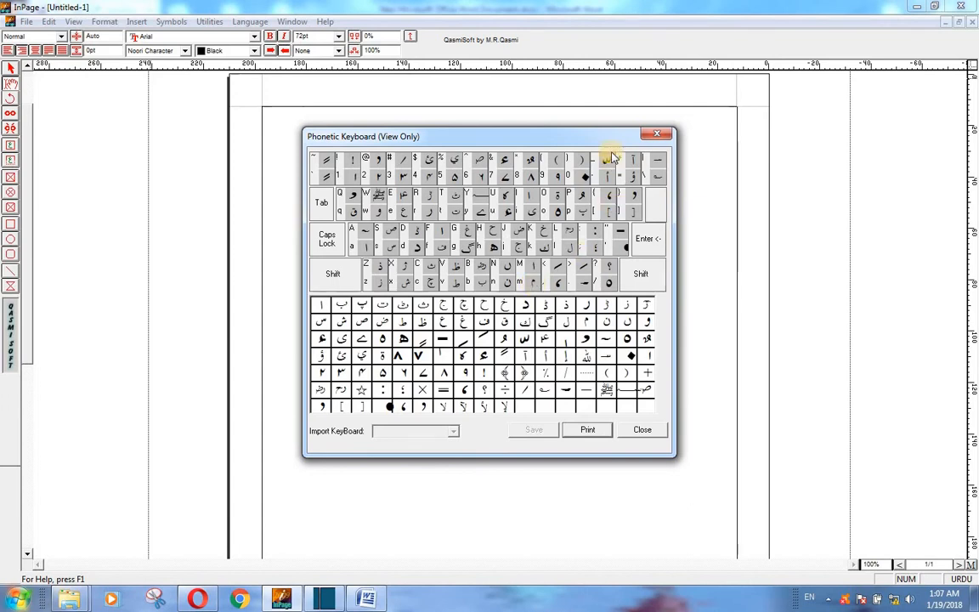
mouse_move(607, 146)
left_mouse_down()
mouse_move(618, 185)
mouse_move(601, 136)
left_mouse_up()
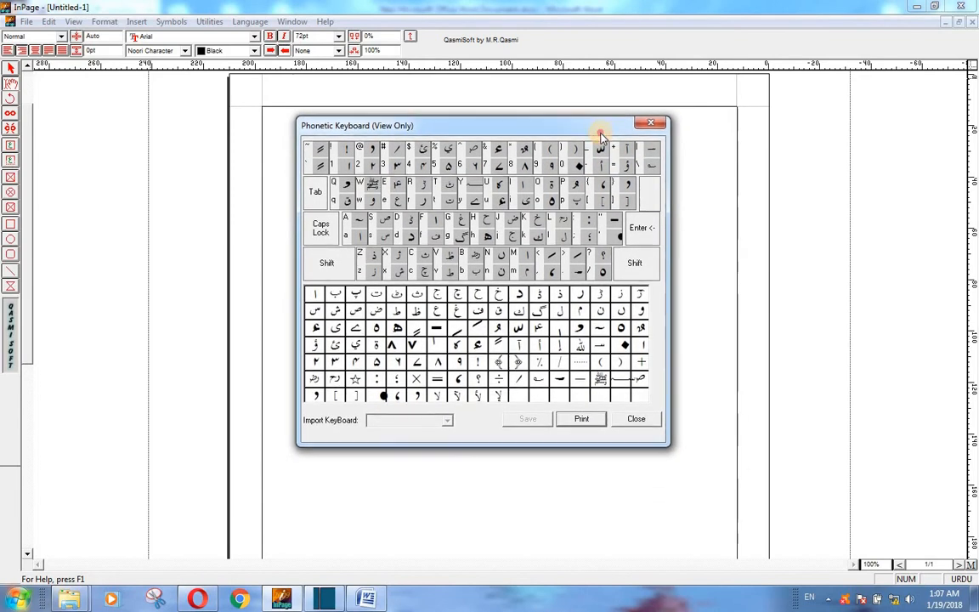
left_click(632, 420)
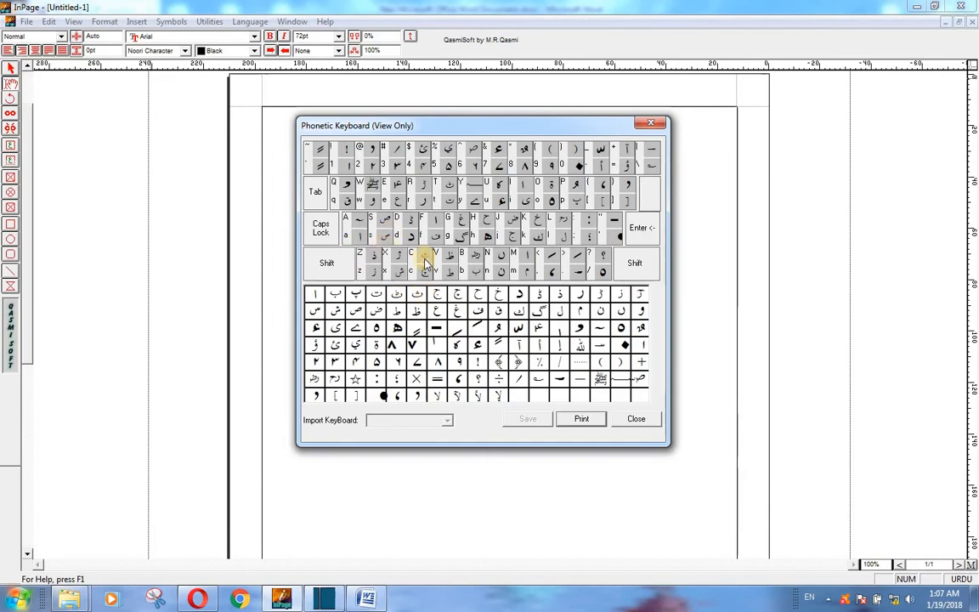
left_click(651, 125)
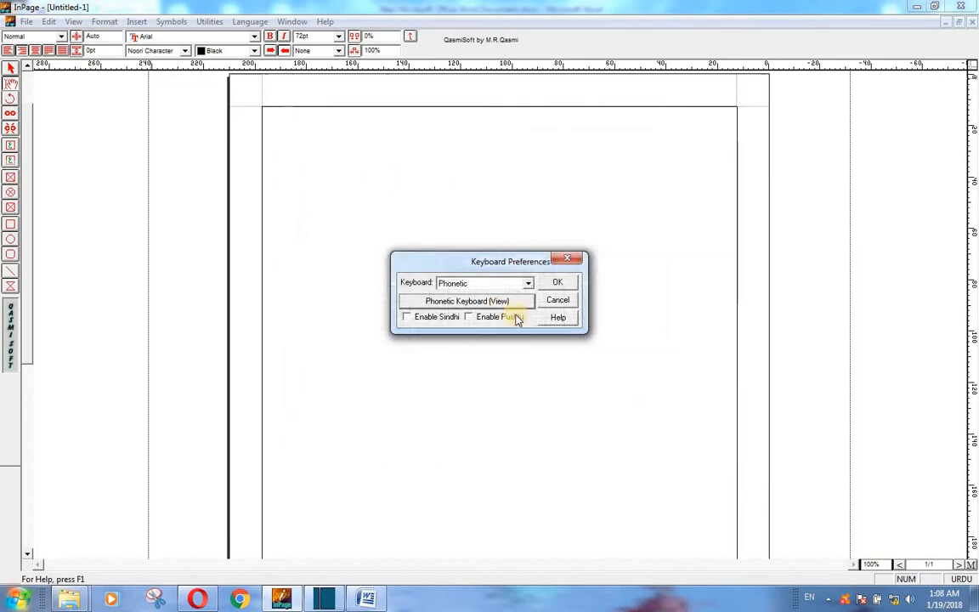
left_click(558, 283)
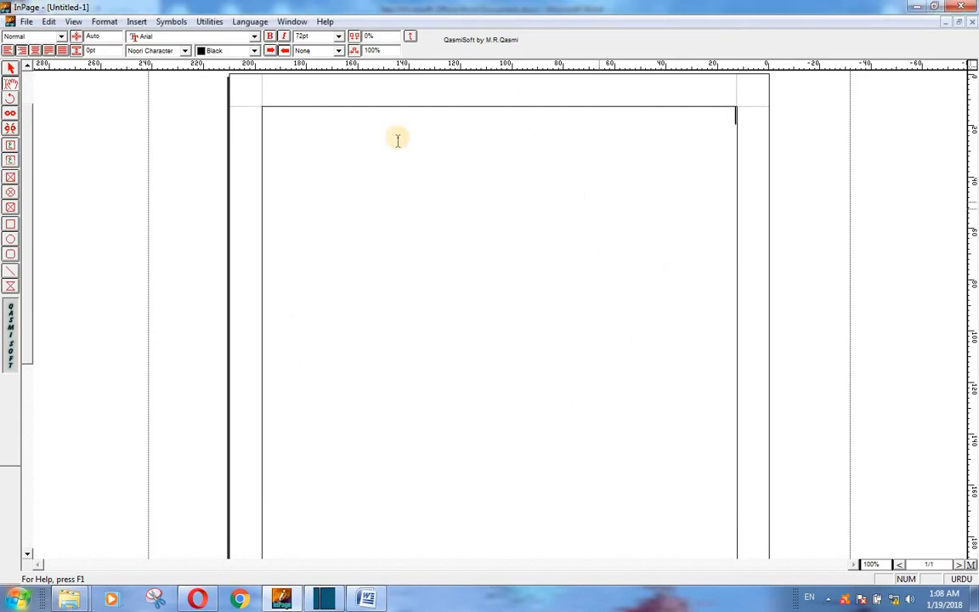
Open the keyboard preferences and confirm Phonetic as the keyboard layout
left_click(48, 22)
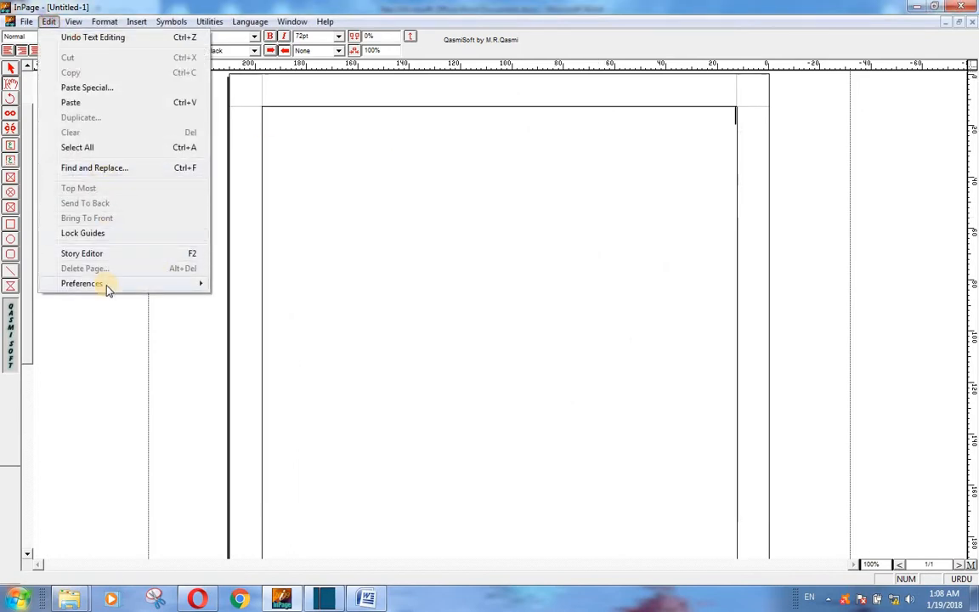
mouse_move(107, 286)
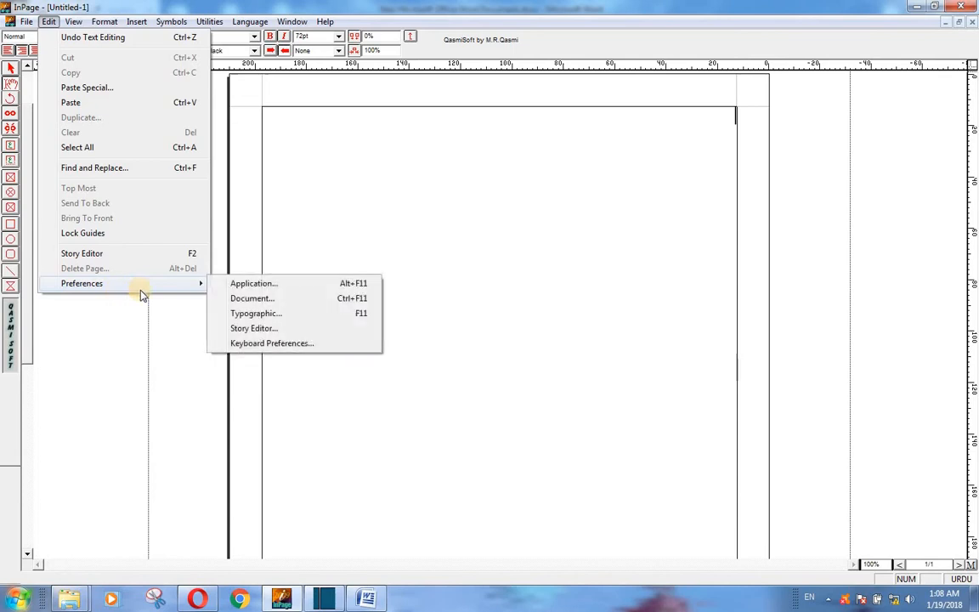
left_click(287, 345)
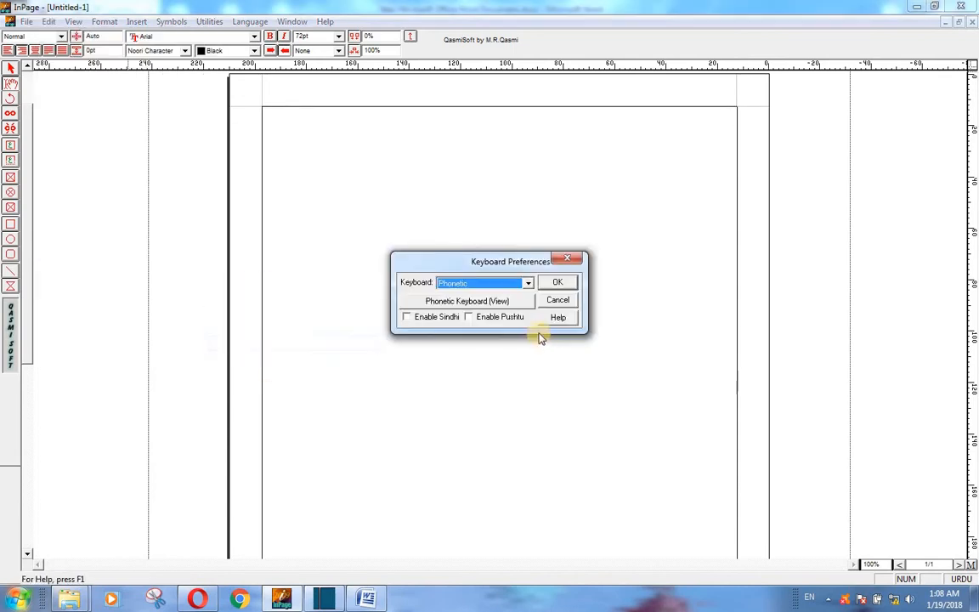
left_click(527, 284)
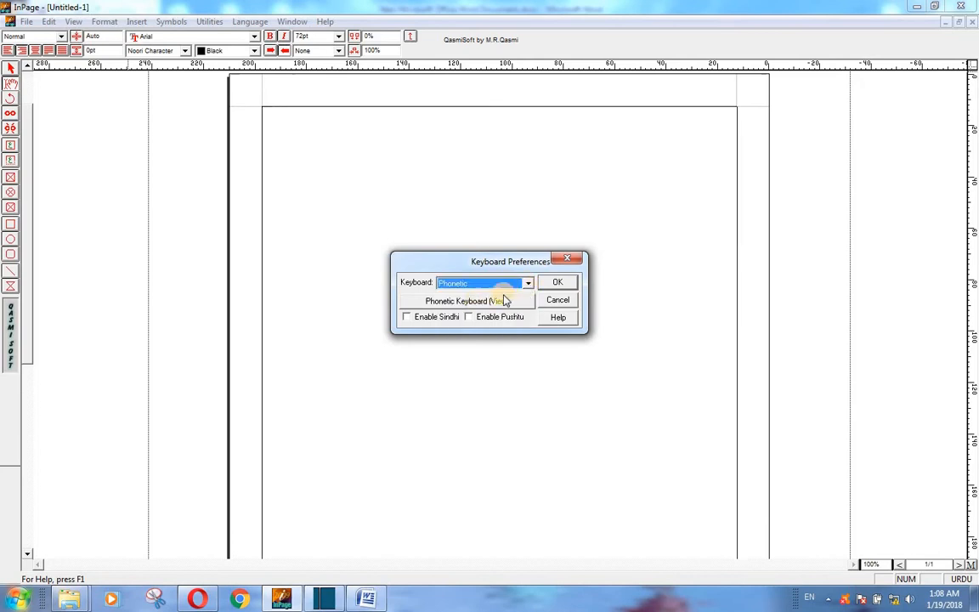
left_click(558, 283)
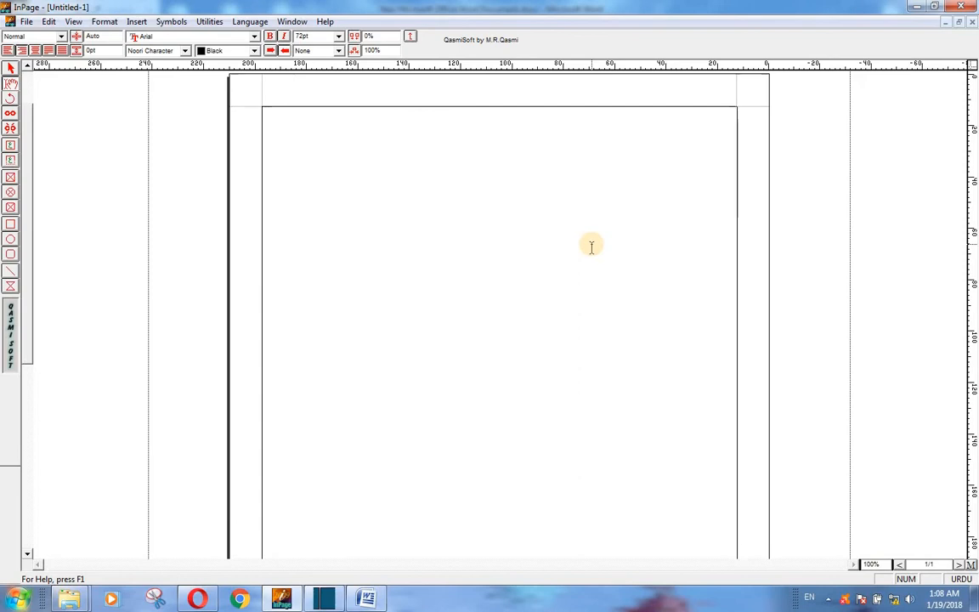
Enter the line عامر اکیڈمی ڈاٹ کام on the page using the Phonetic layout
type("ع")
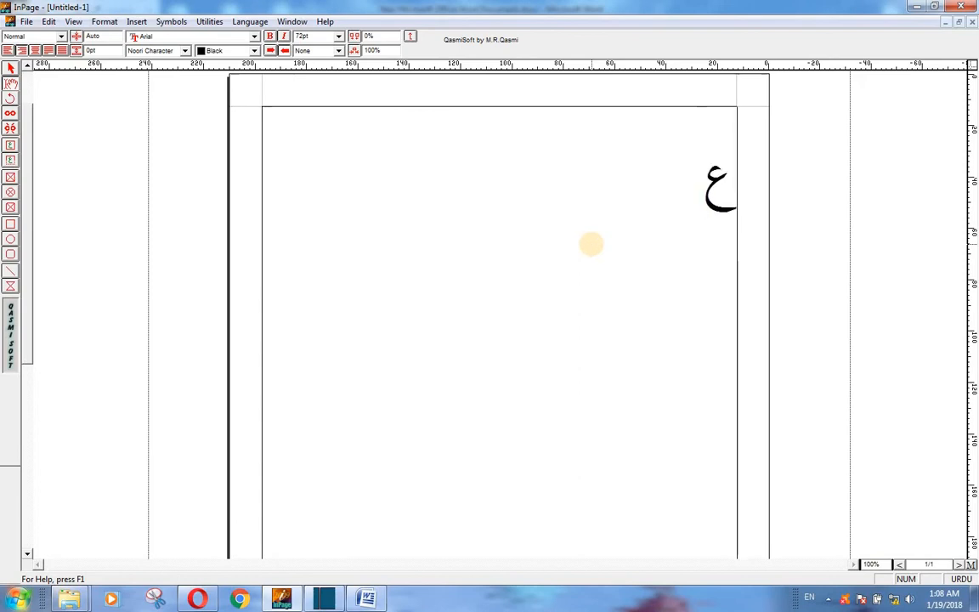
type("ا")
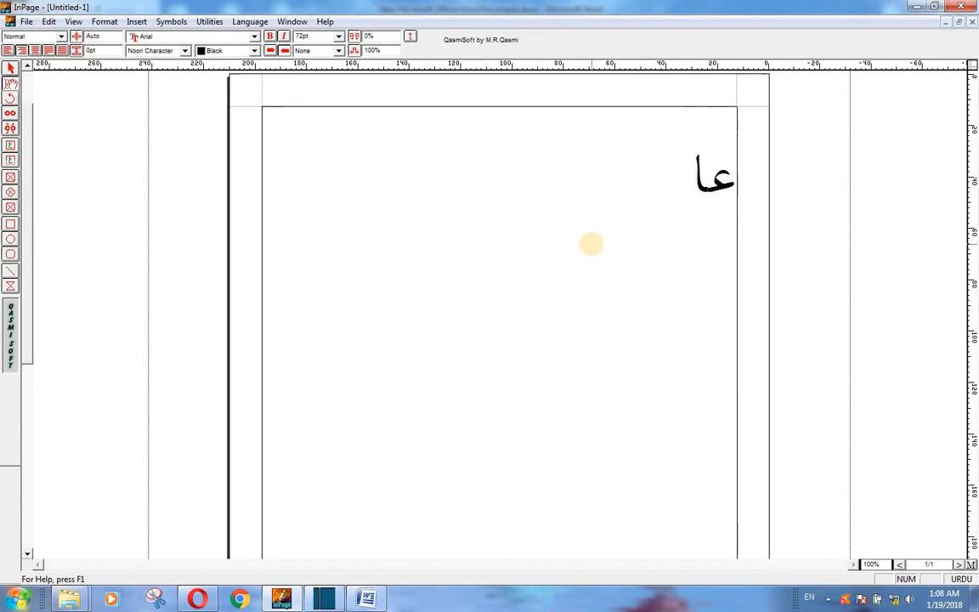
type("مر")
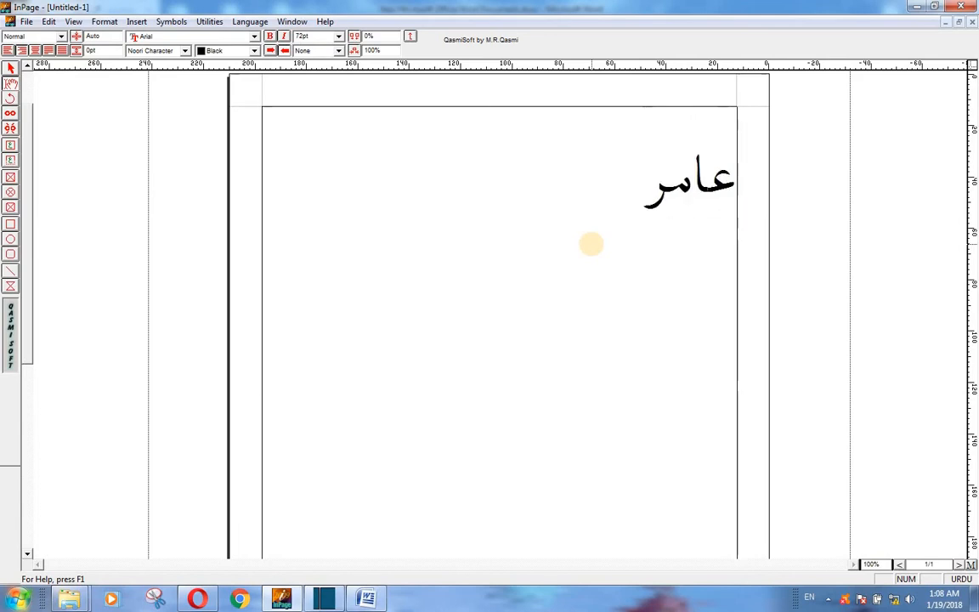
type(" ال")
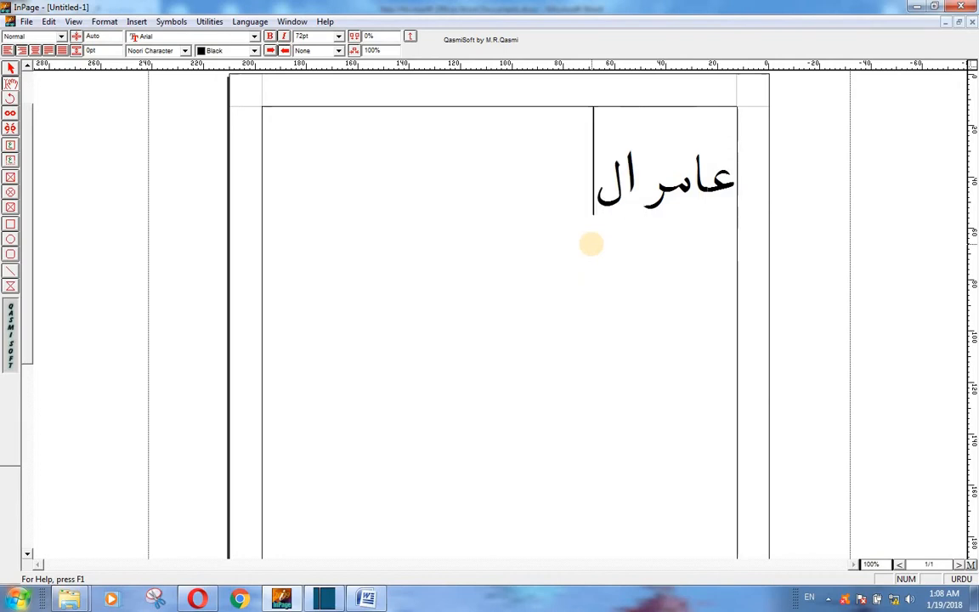
key("BackSpace")
type("کی")
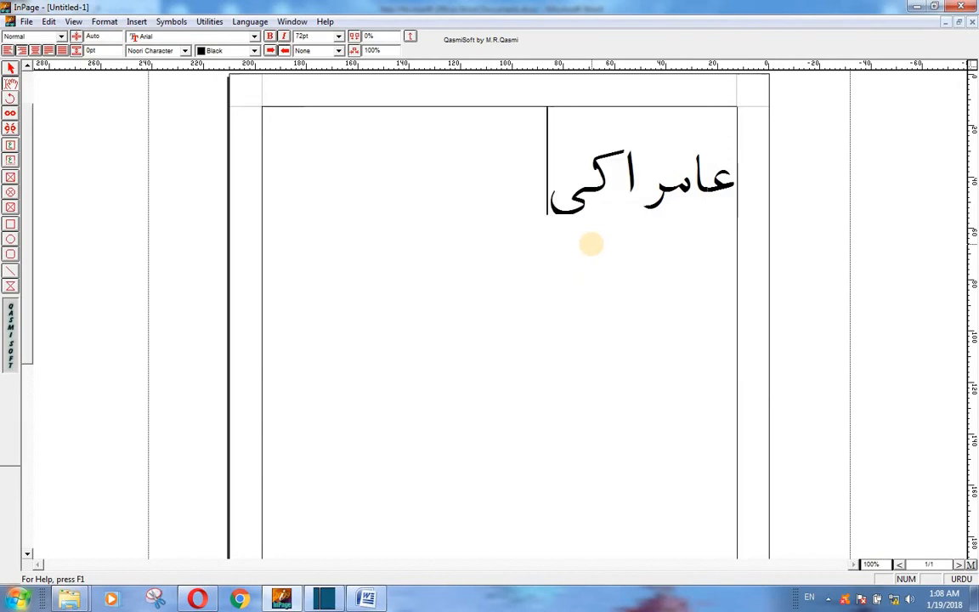
type("ڈمی")
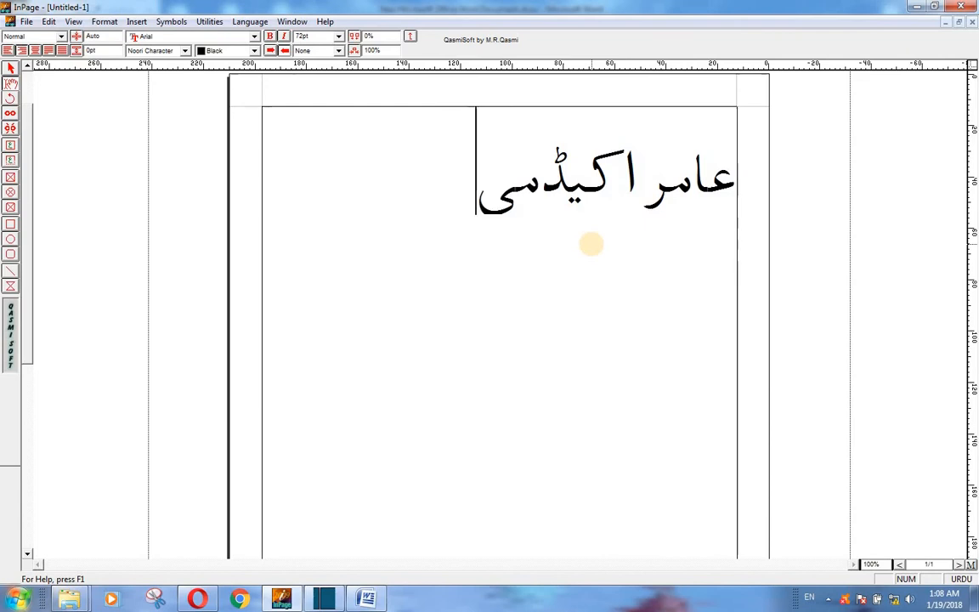
type(" ڈا")
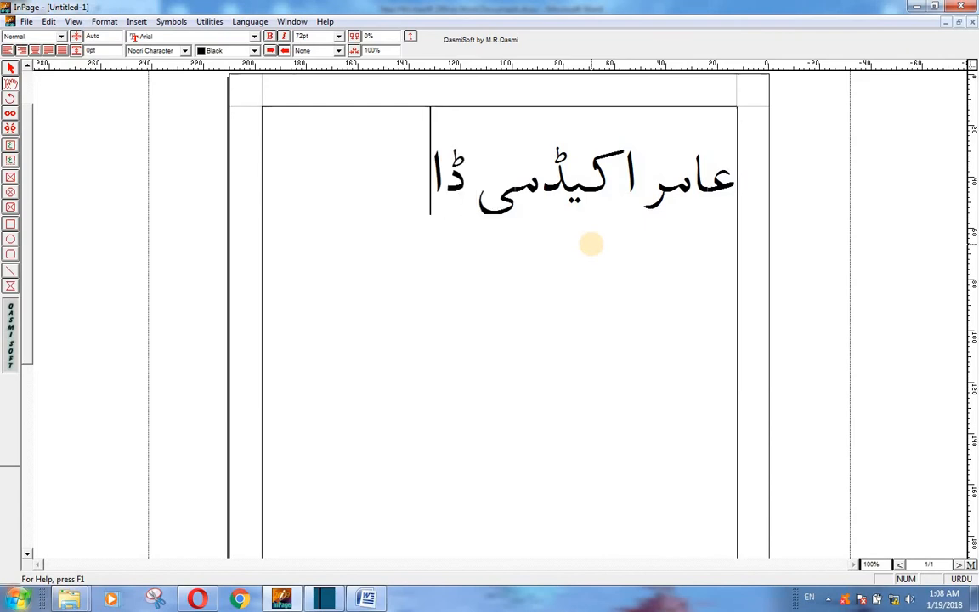
type("ٹ کام")
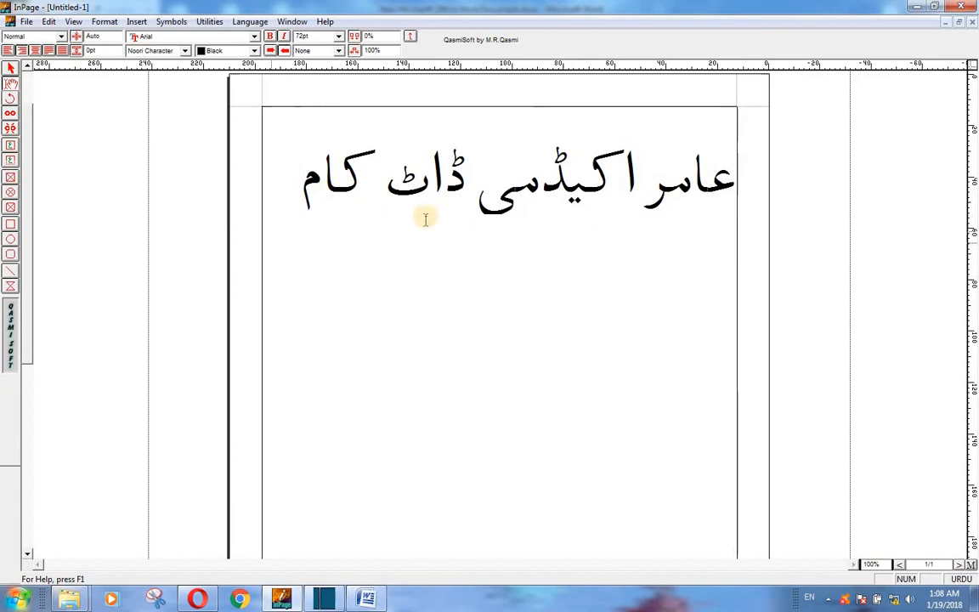
Select the entered line and try the Urdu fonts Qamar, Talat Narrow and Batool Bold on it
left_click_drag(280, 197, 721, 186)
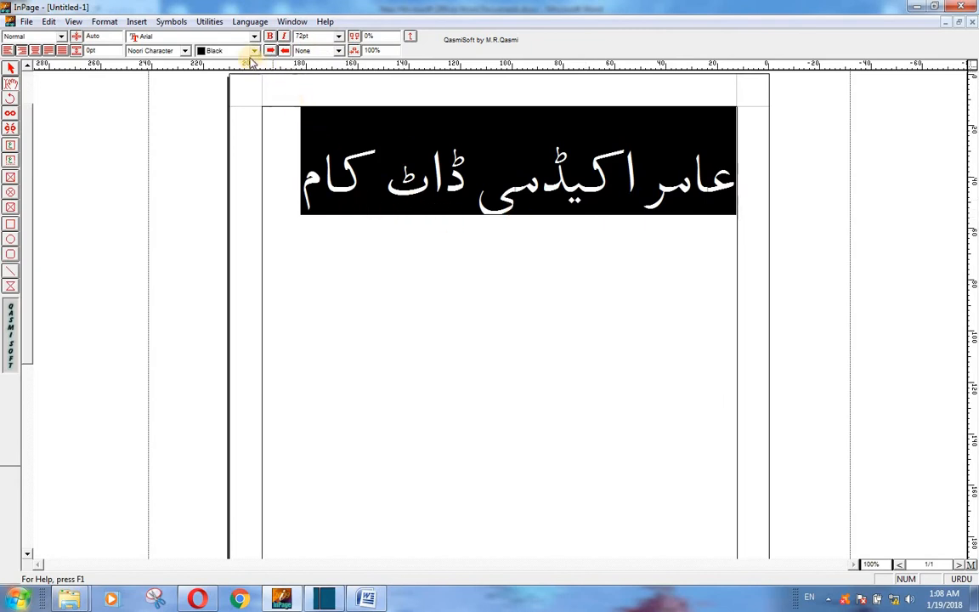
left_click(188, 51)
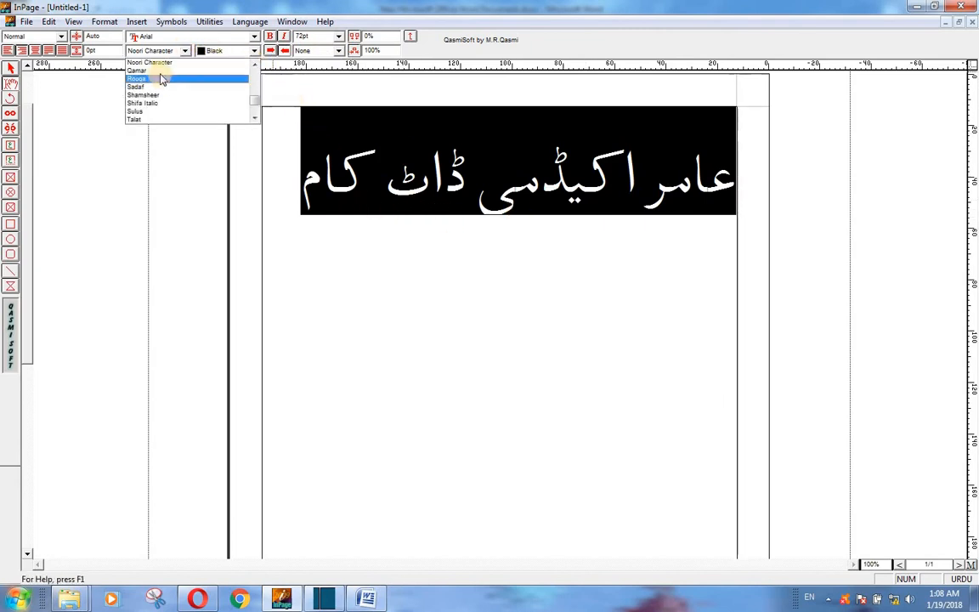
left_click(153, 70)
left_click(188, 51)
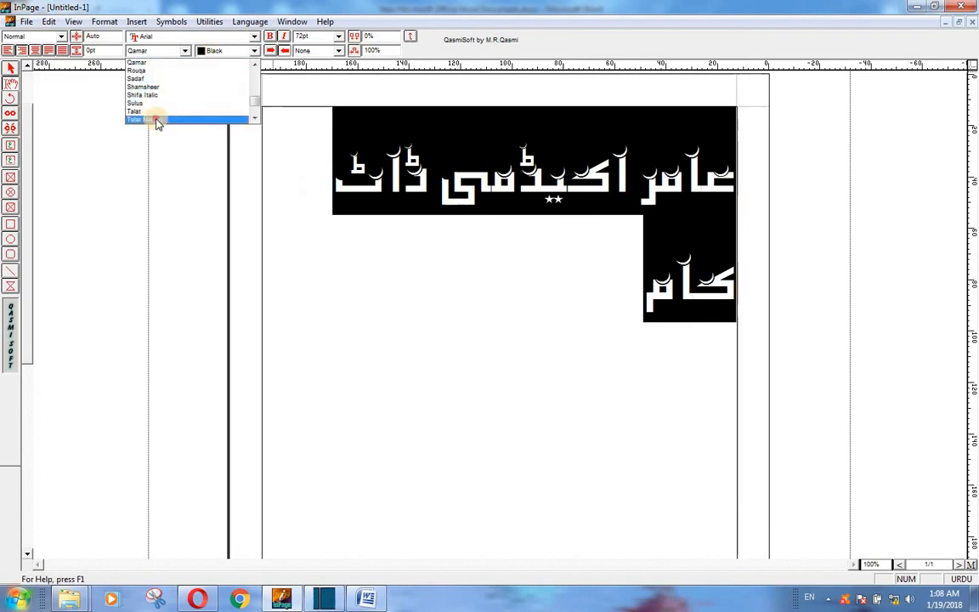
left_click(157, 119)
left_click(176, 51)
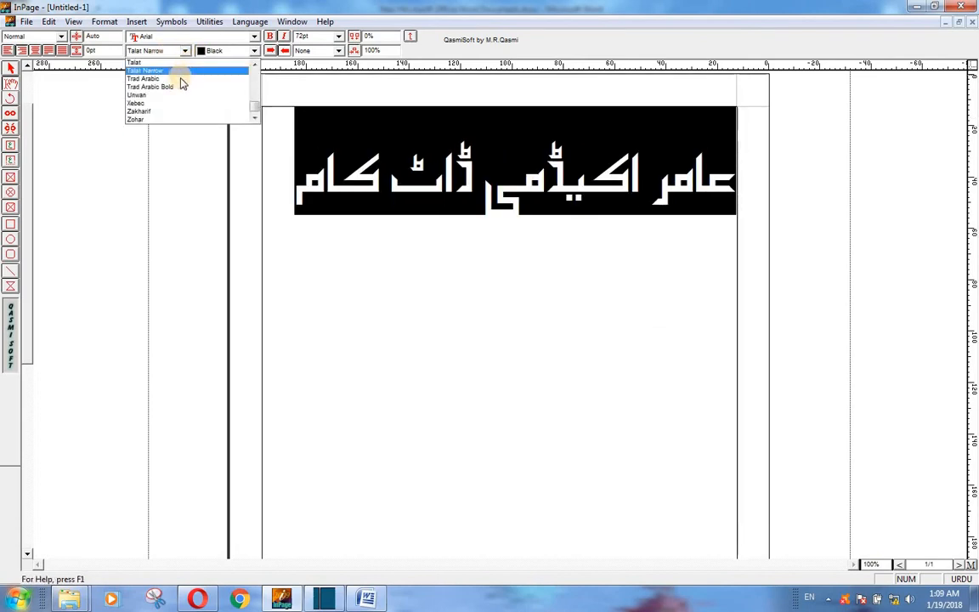
scroll(169, 93, "up", 3)
scroll(169, 94, "up", 3)
left_click(158, 77)
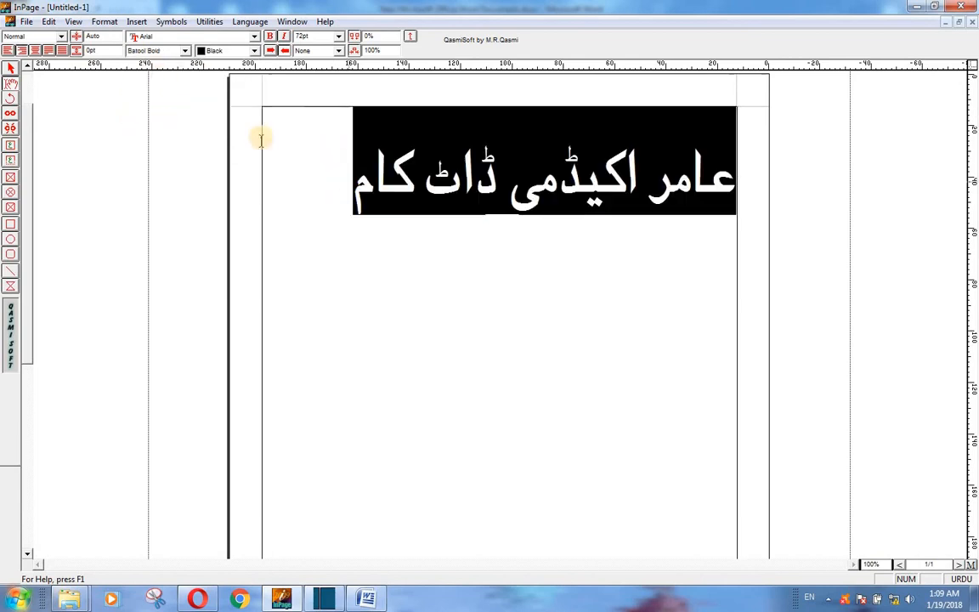
Set the selected line's Urdu font to Aswad Old and deselect the text
left_click(176, 51)
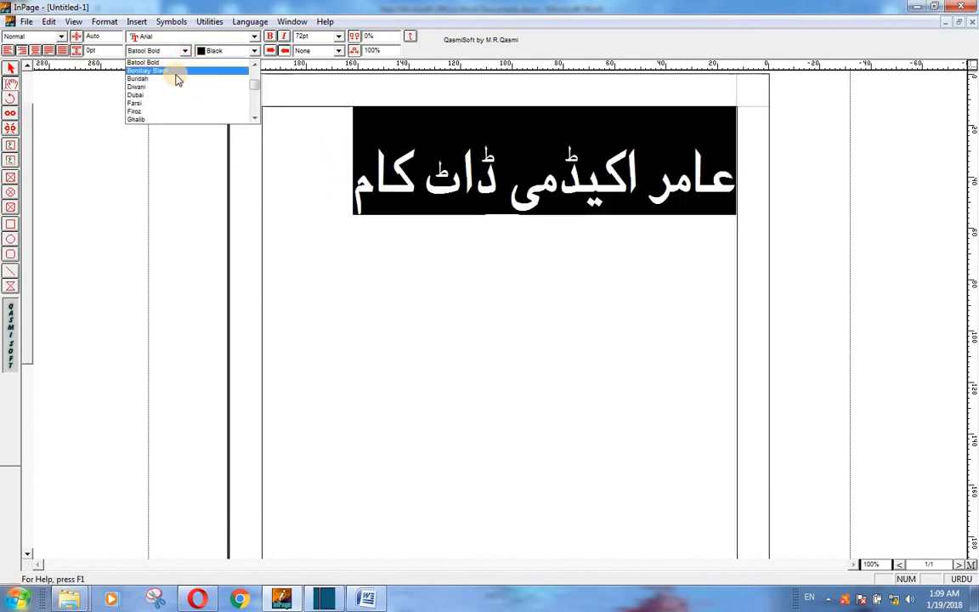
scroll(174, 93, "up", 3)
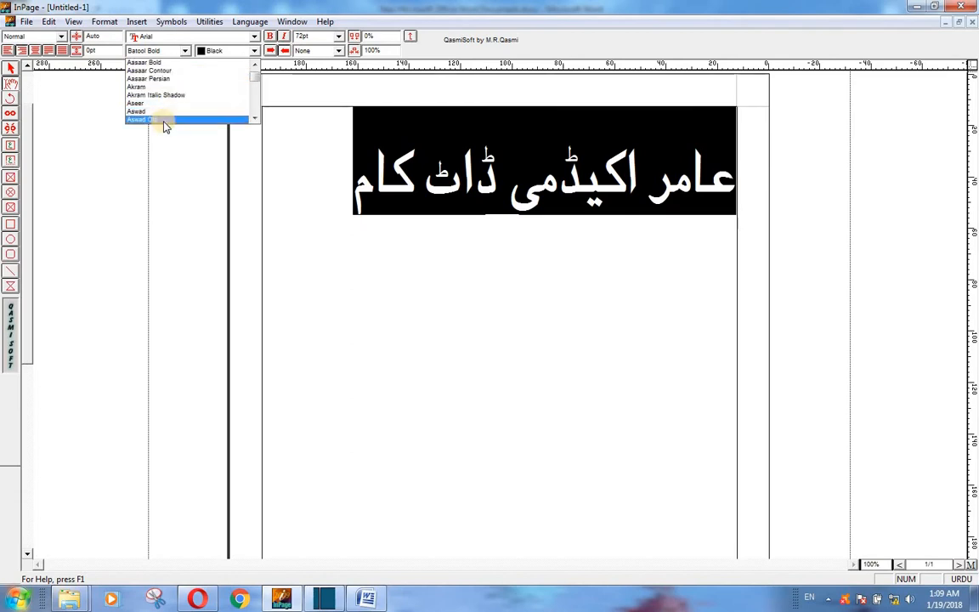
left_click(161, 119)
left_click(565, 309)
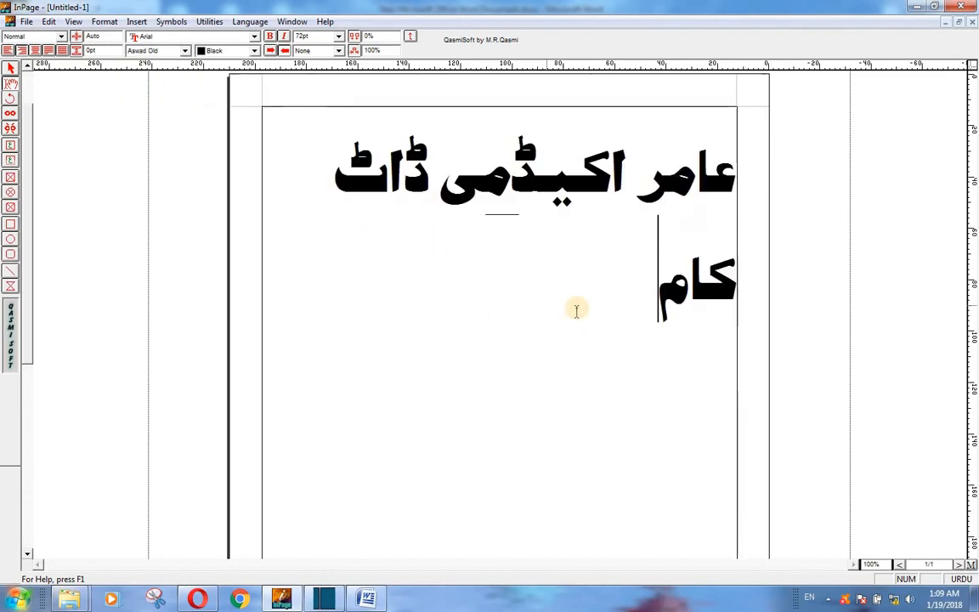
Set the font size of the whole line to 65 pt
left_click_drag(613, 291, 437, 85)
double_click(319, 36)
type("8")
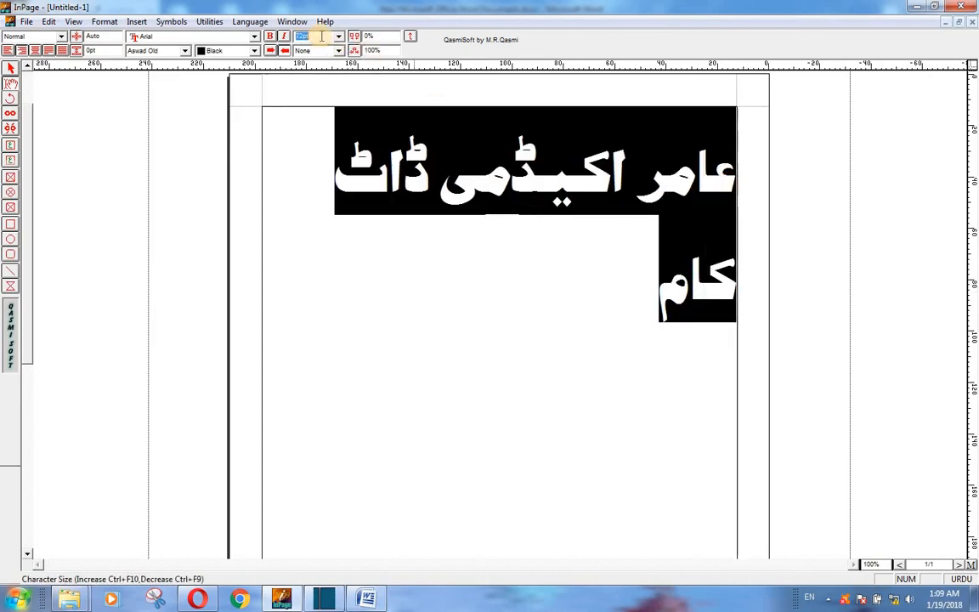
type("5")
key("Return")
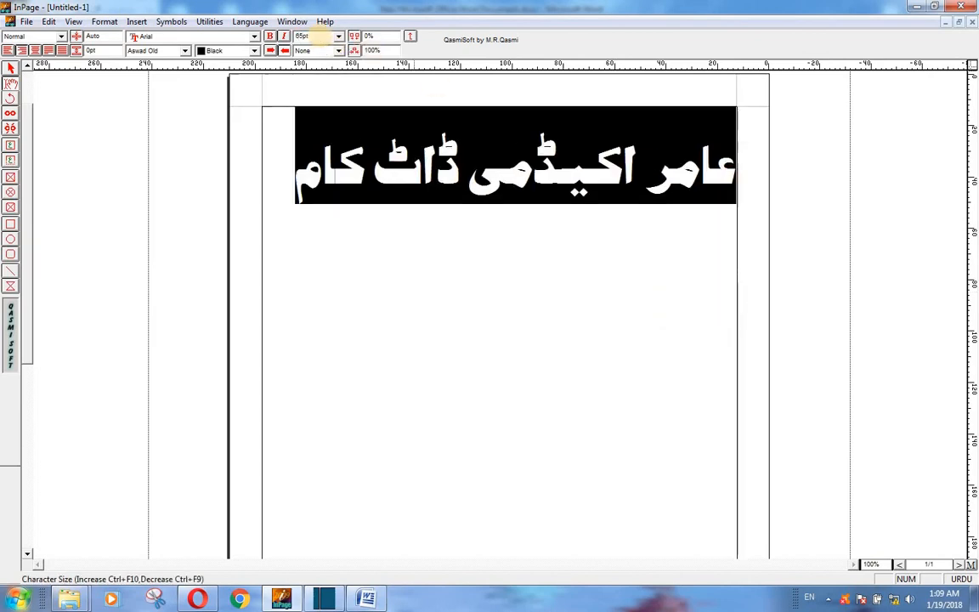
left_click(377, 246)
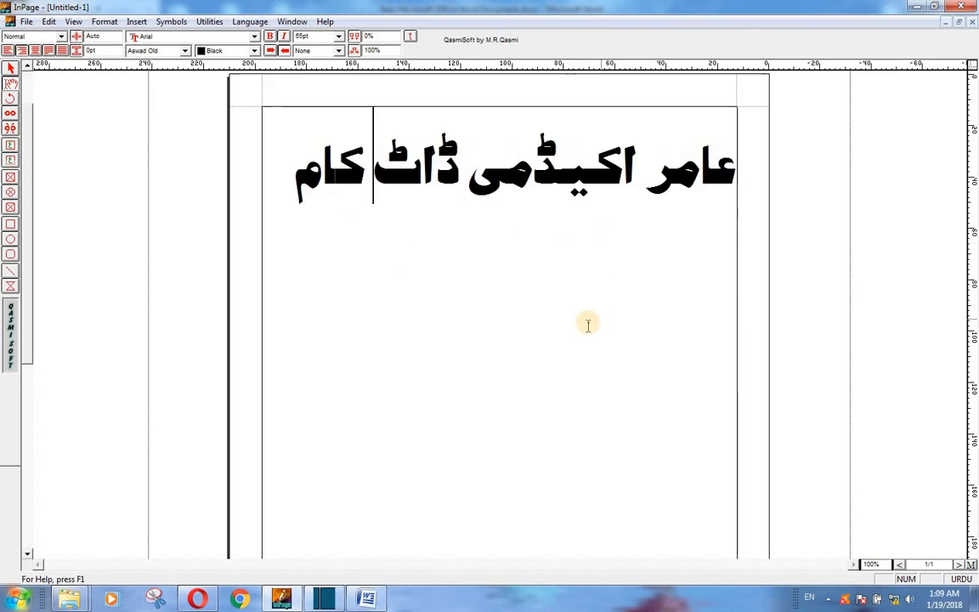
Enter the word شکریہ on a new line below the first one, correcting its last two letters
left_click(342, 254)
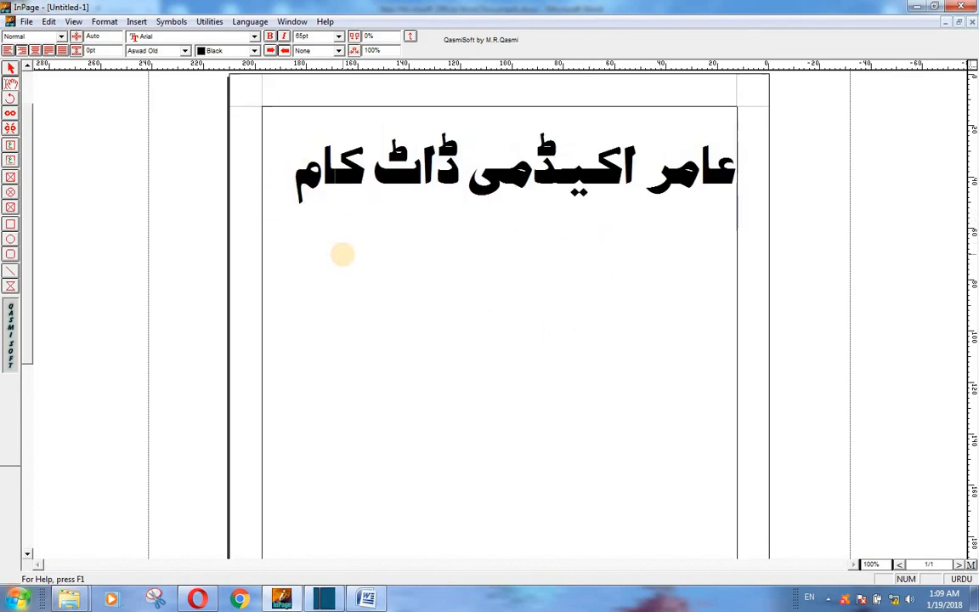
type("شکر")
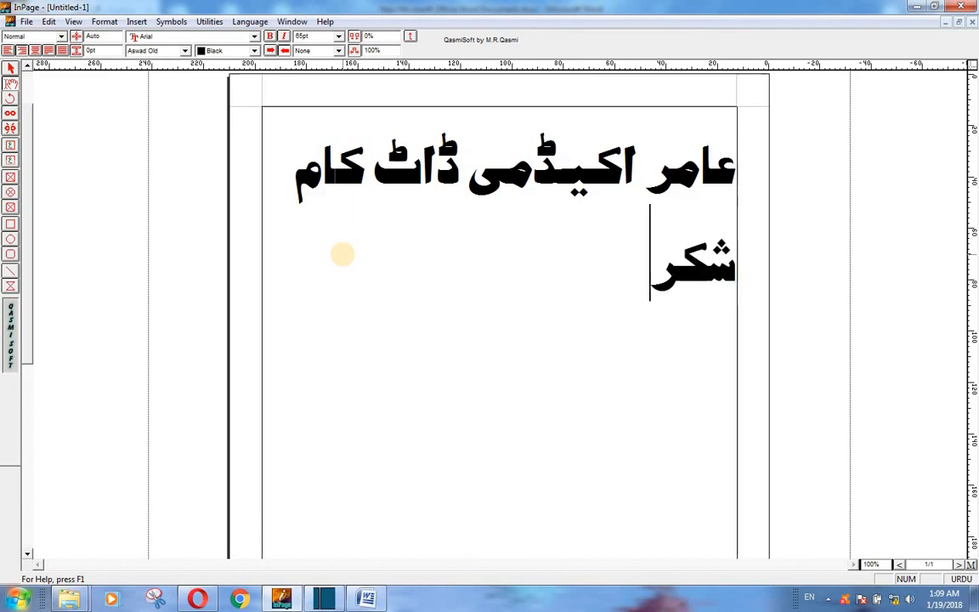
type("ہی")
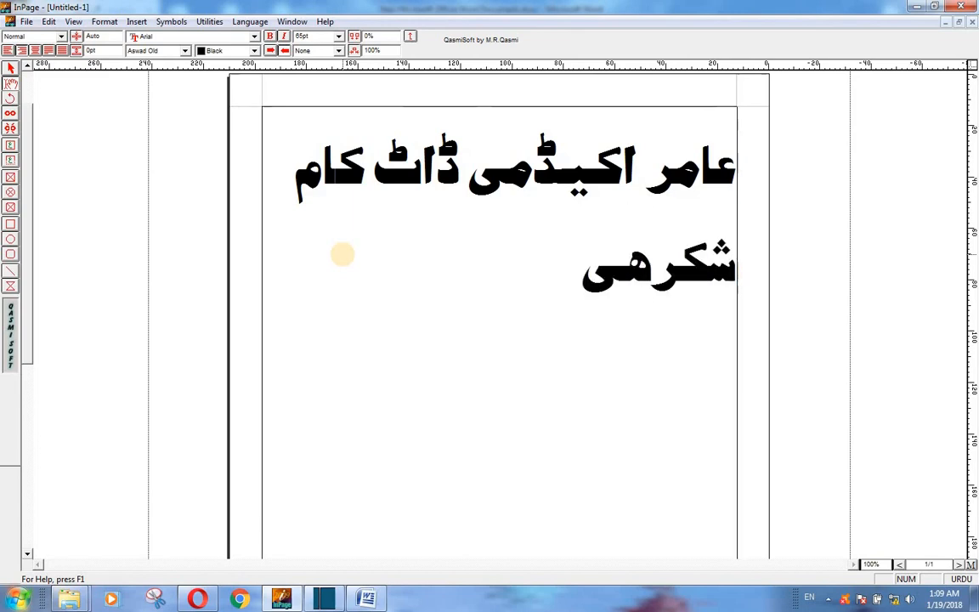
key("BackSpace")
key("BackSpace")
type("یہ")
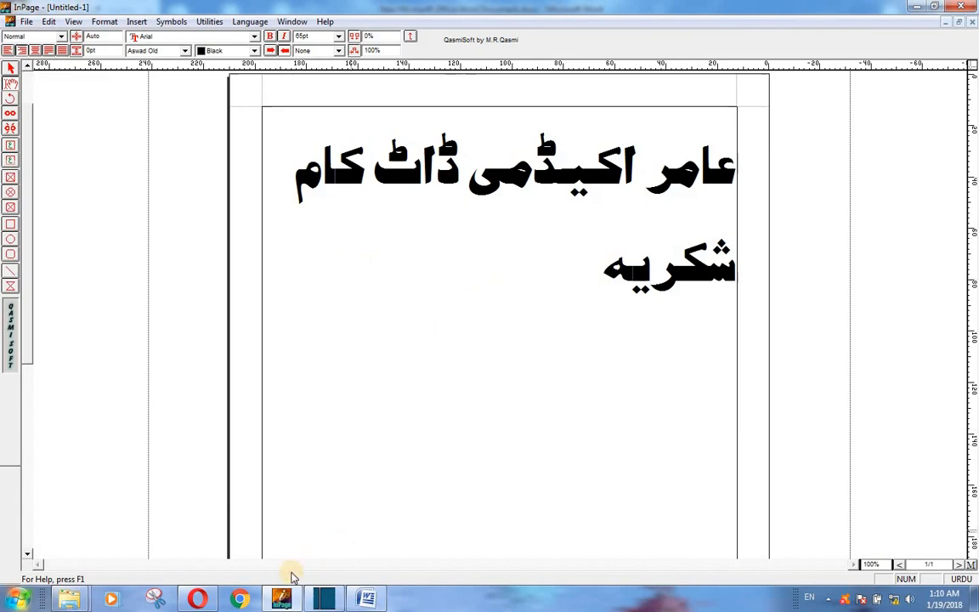
Switch to the Opera browser to view the Amir Academy YouTube channel page
left_click(197, 599)
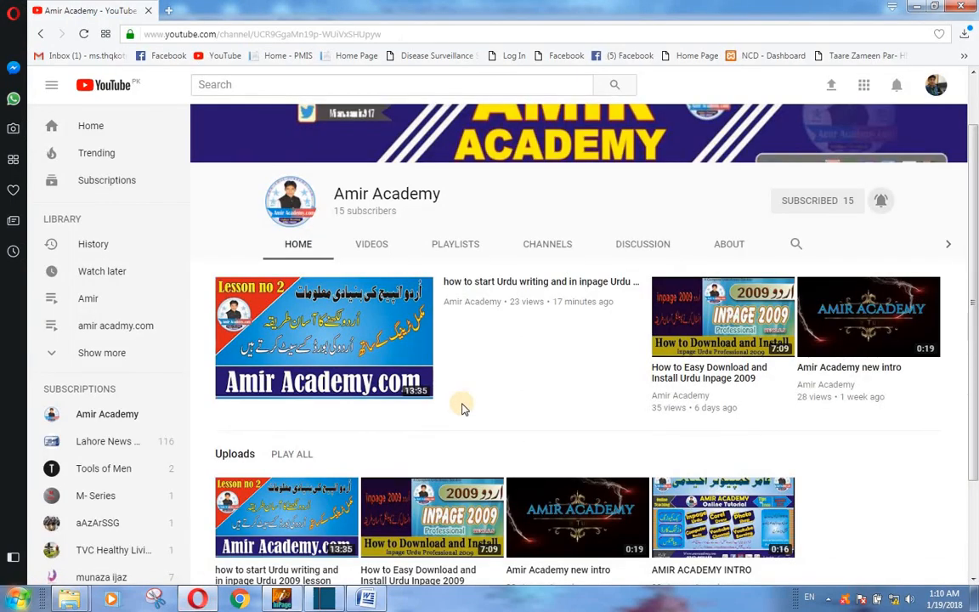